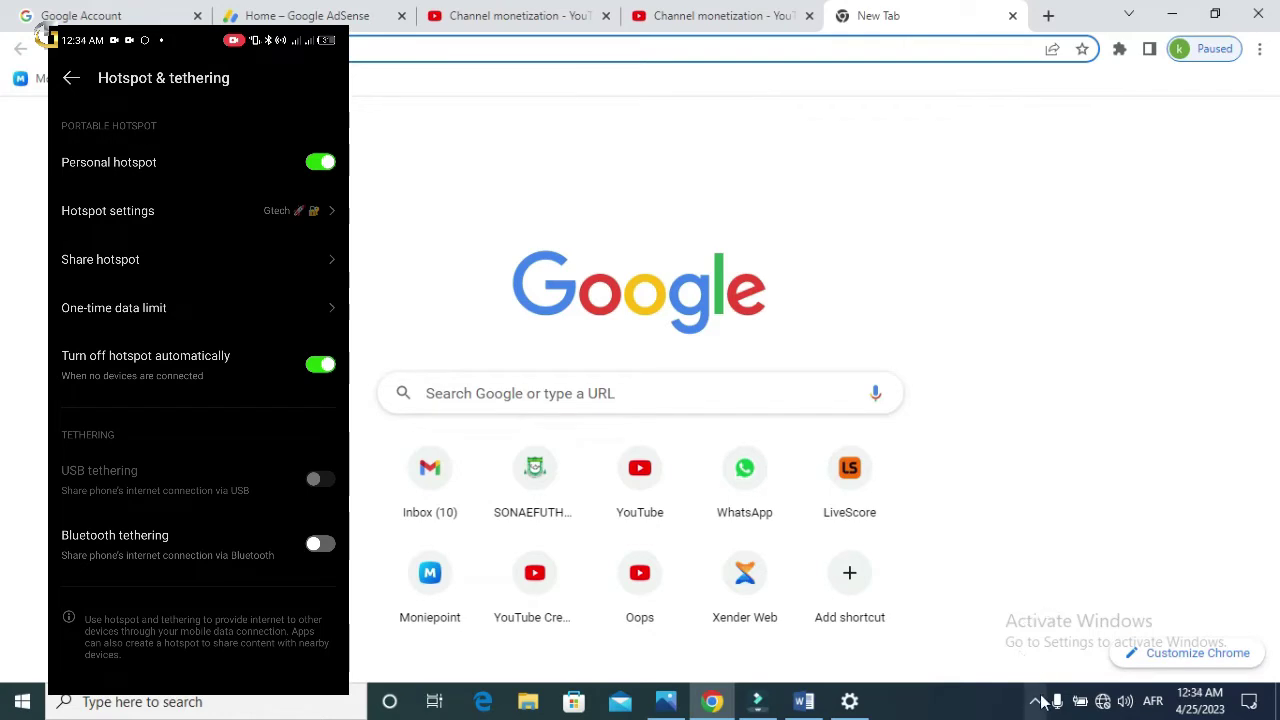
# - Join the PC to the phone's Gtech Wi-Fi hotspot from the Windows network list
pyautogui.click(1103, 702)
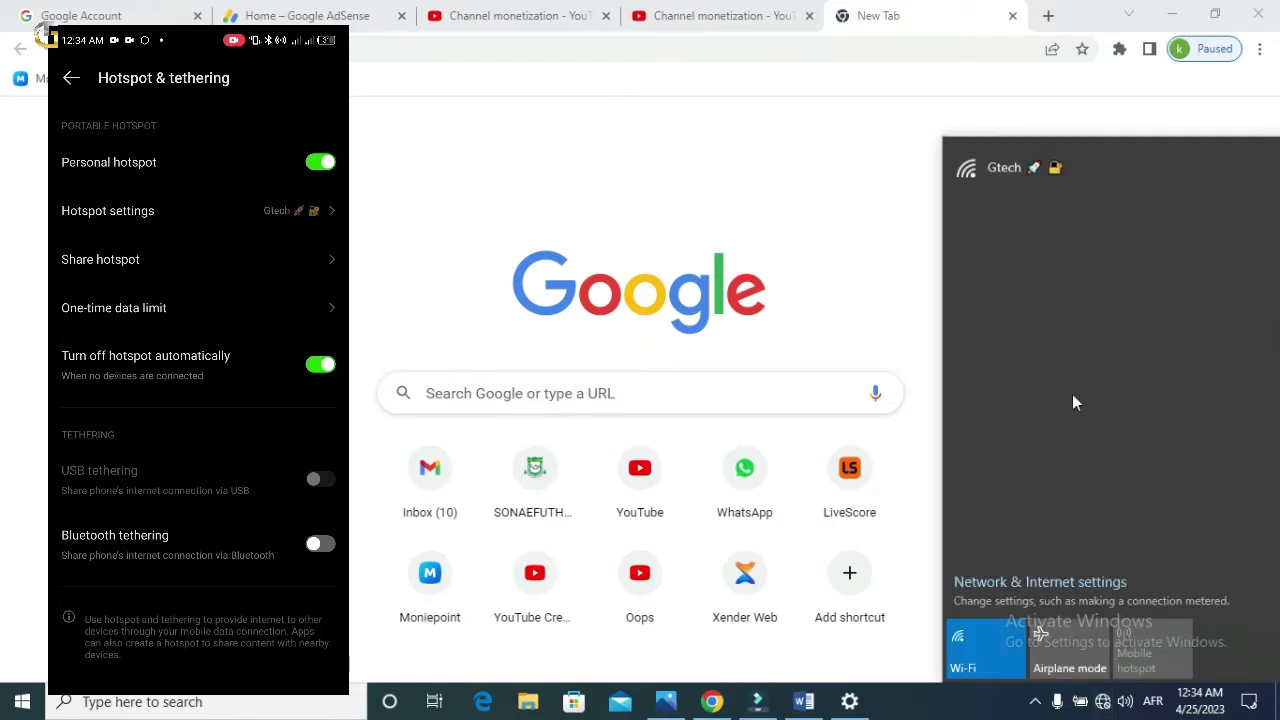
pyautogui.click(1030, 175)
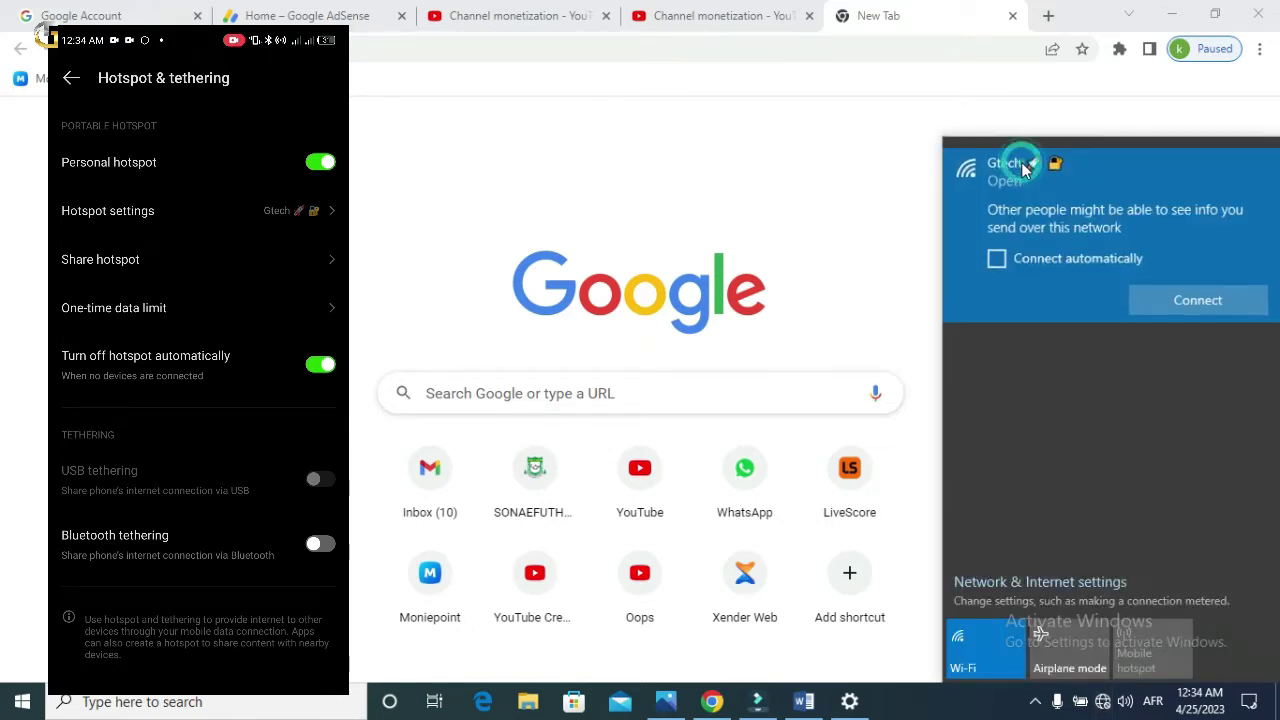
pyautogui.click(1161, 292)
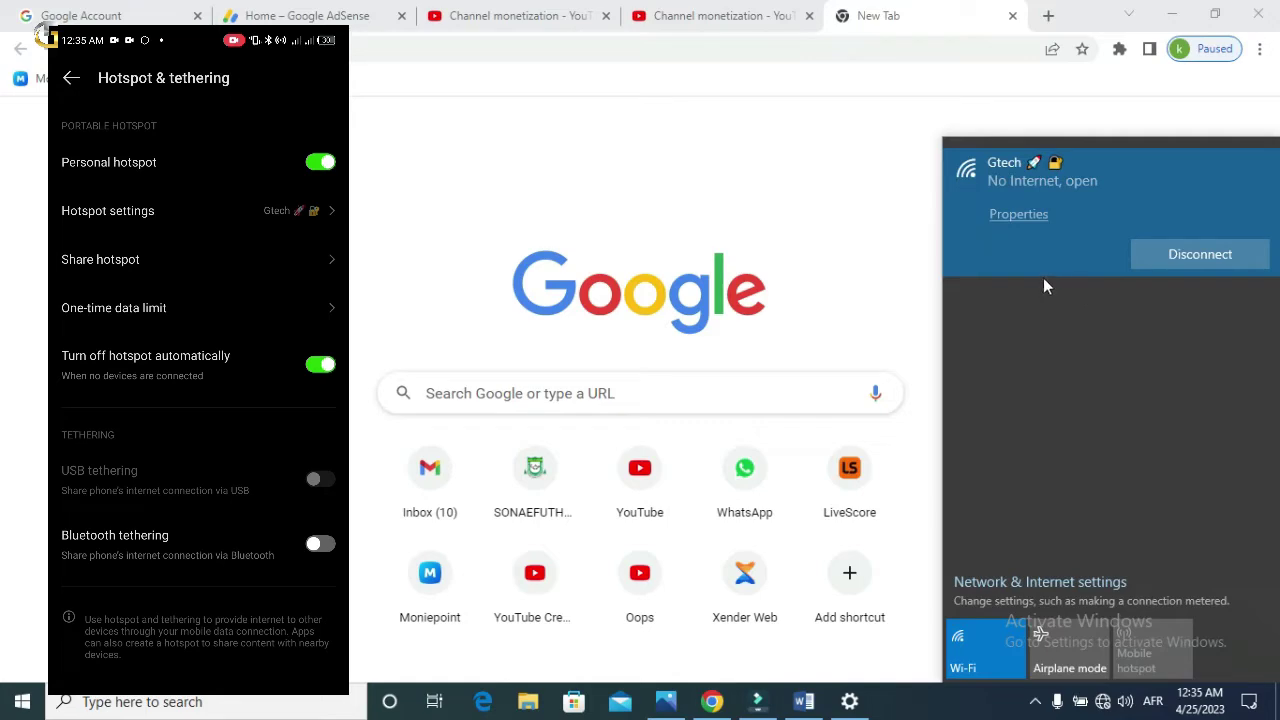
pyautogui.click(872, 231)
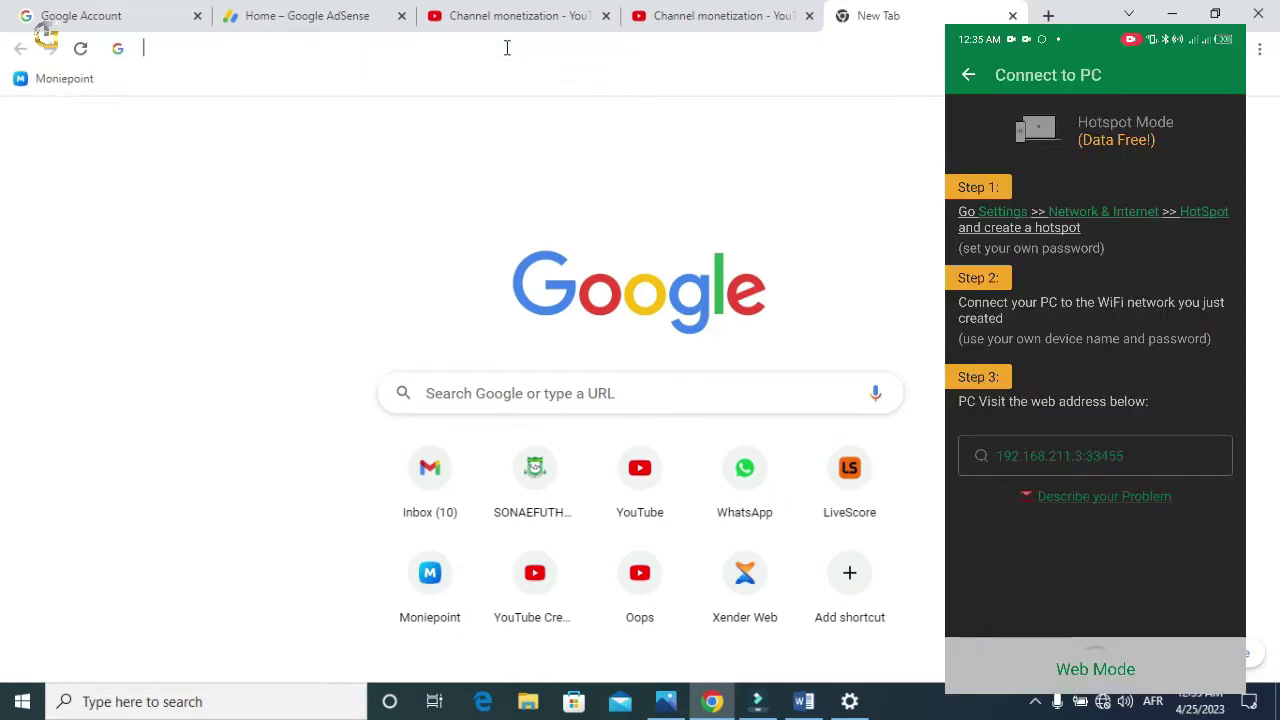
# - Load 192.168.211.3:33455 in Chrome to reach the phone's Xender Web dashboard
pyautogui.click(507, 48)
pyautogui.write('1')
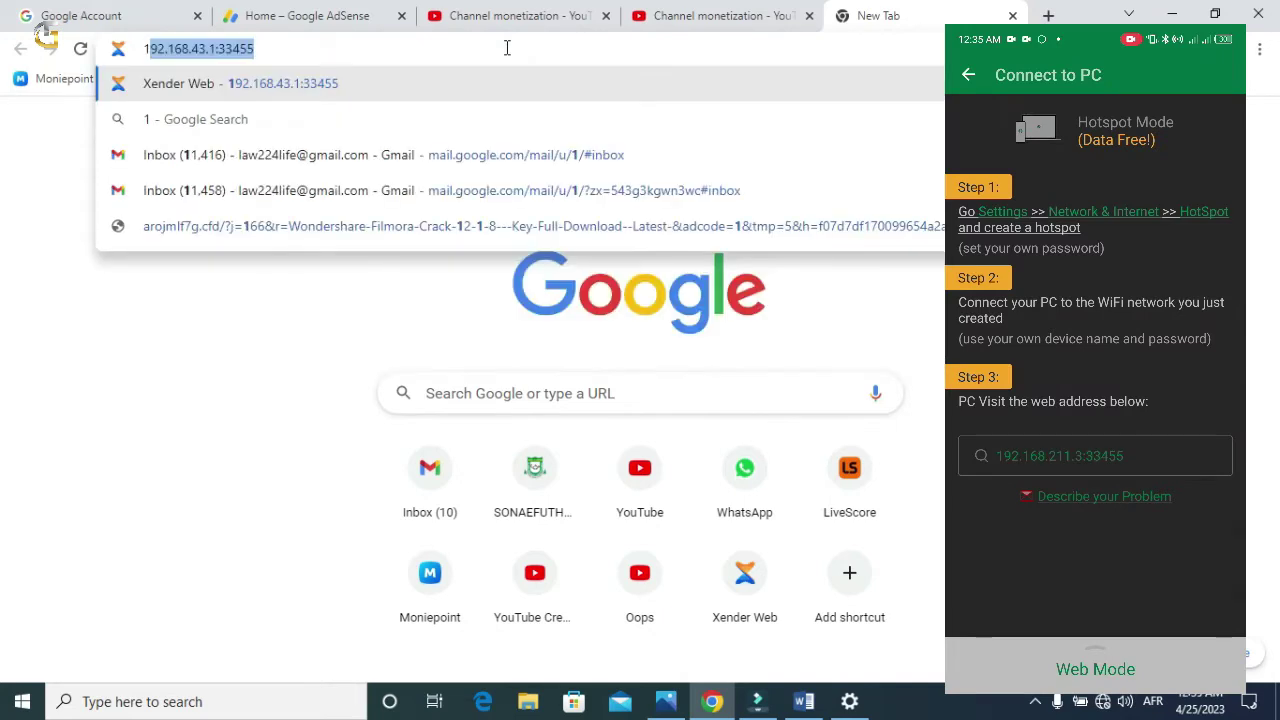
pyautogui.write('9')
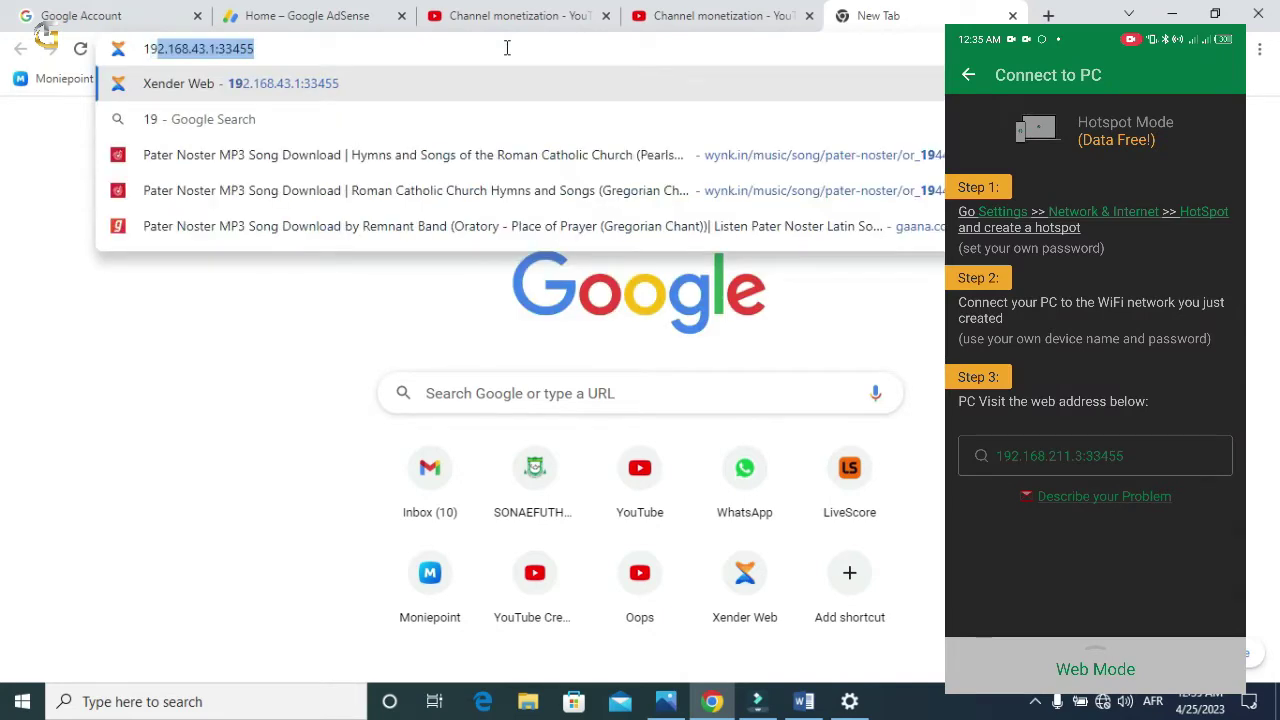
pyautogui.write('2.168')
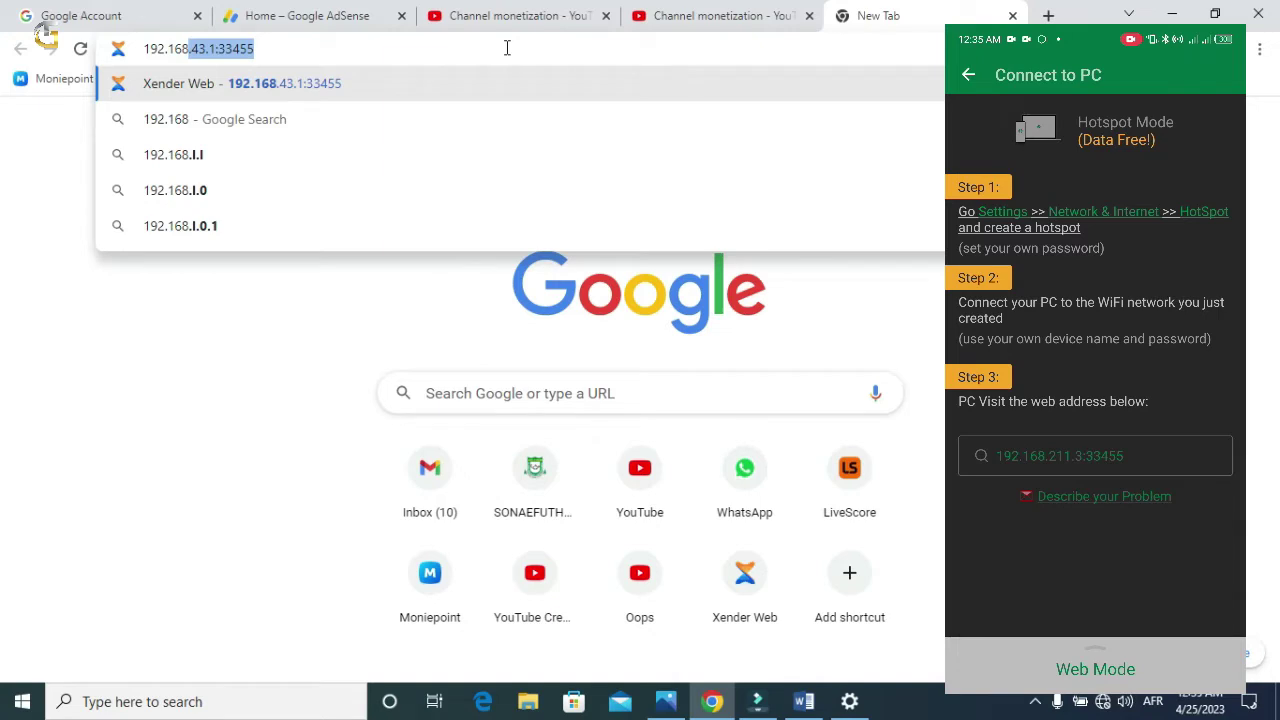
pyautogui.write('.')
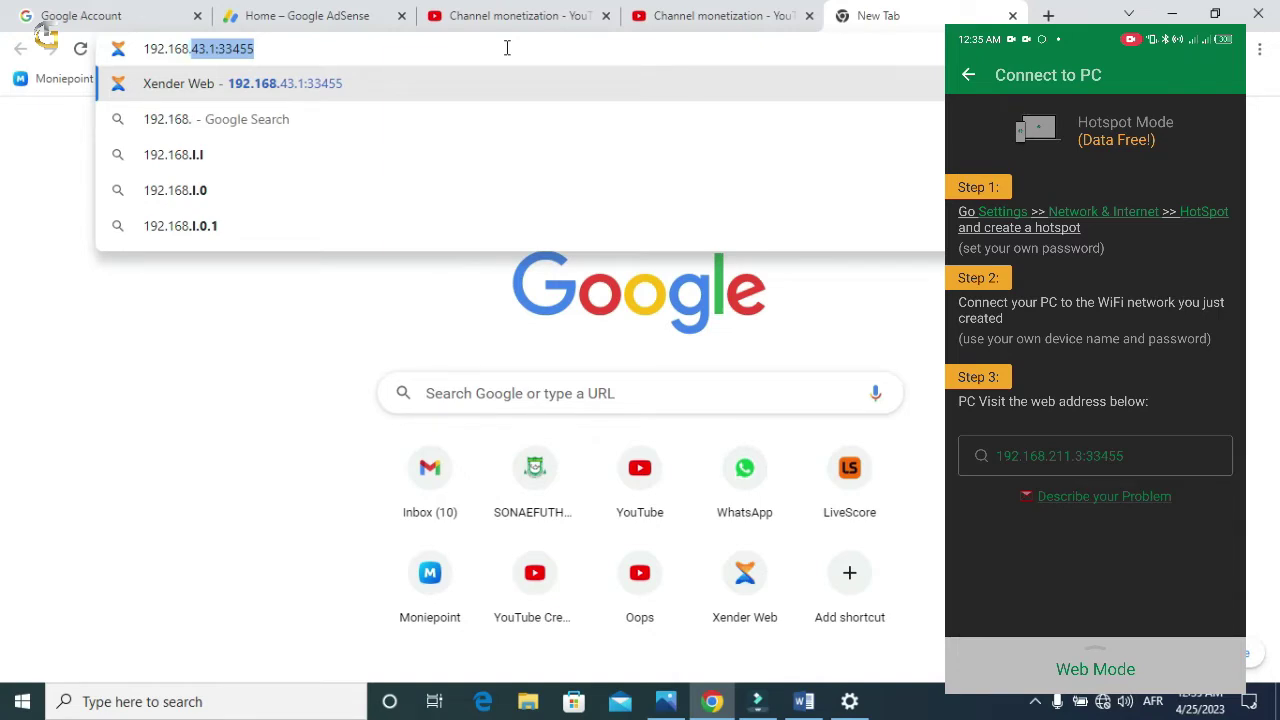
pyautogui.write('211')
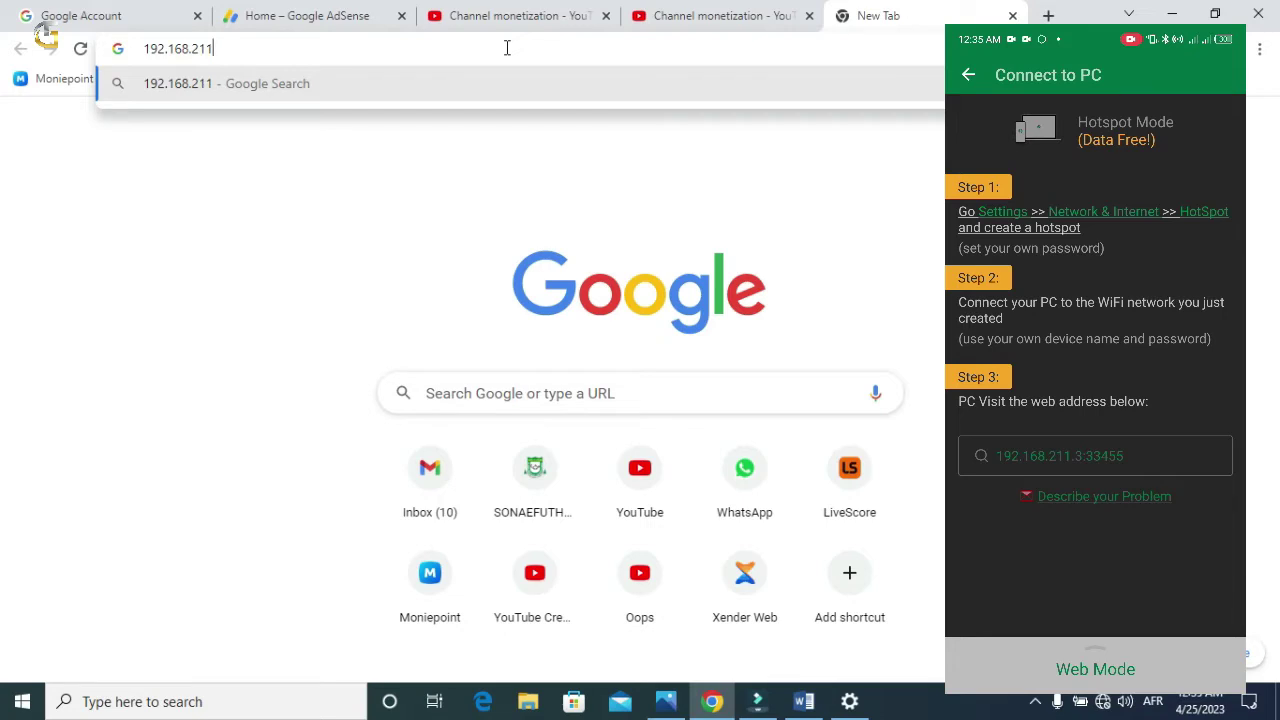
pyautogui.write('.3')
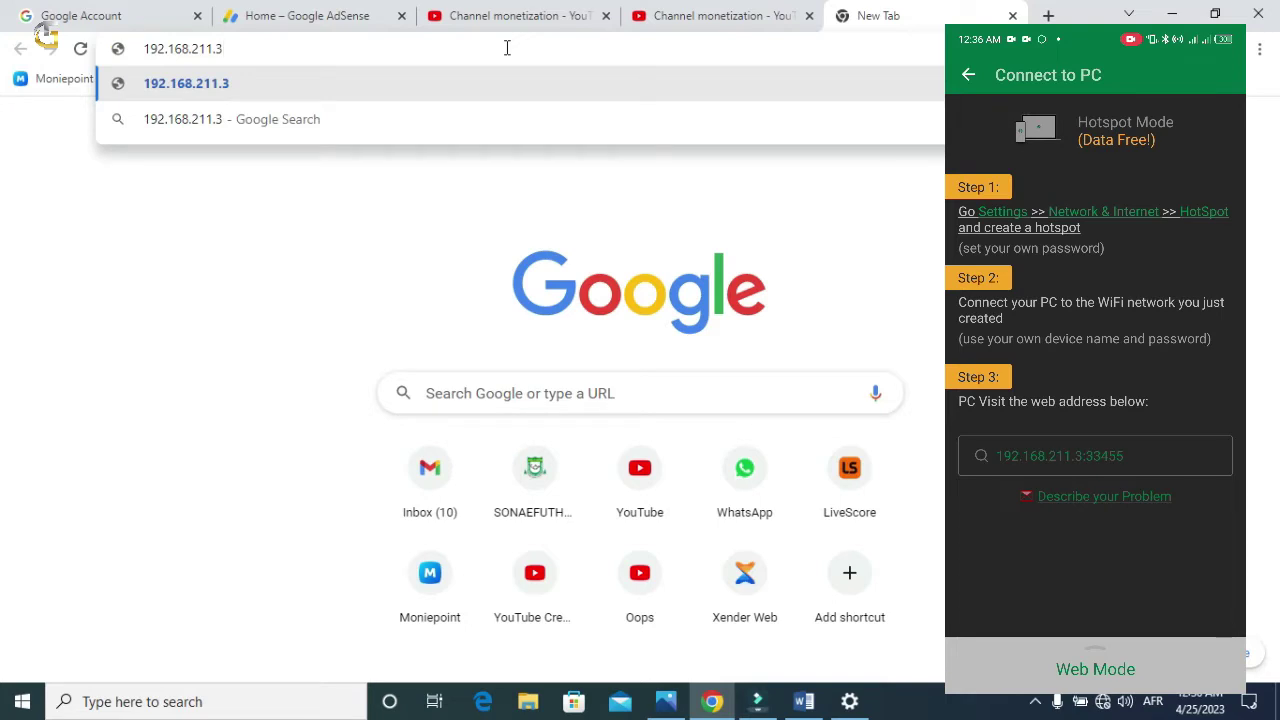
pyautogui.write(':33')
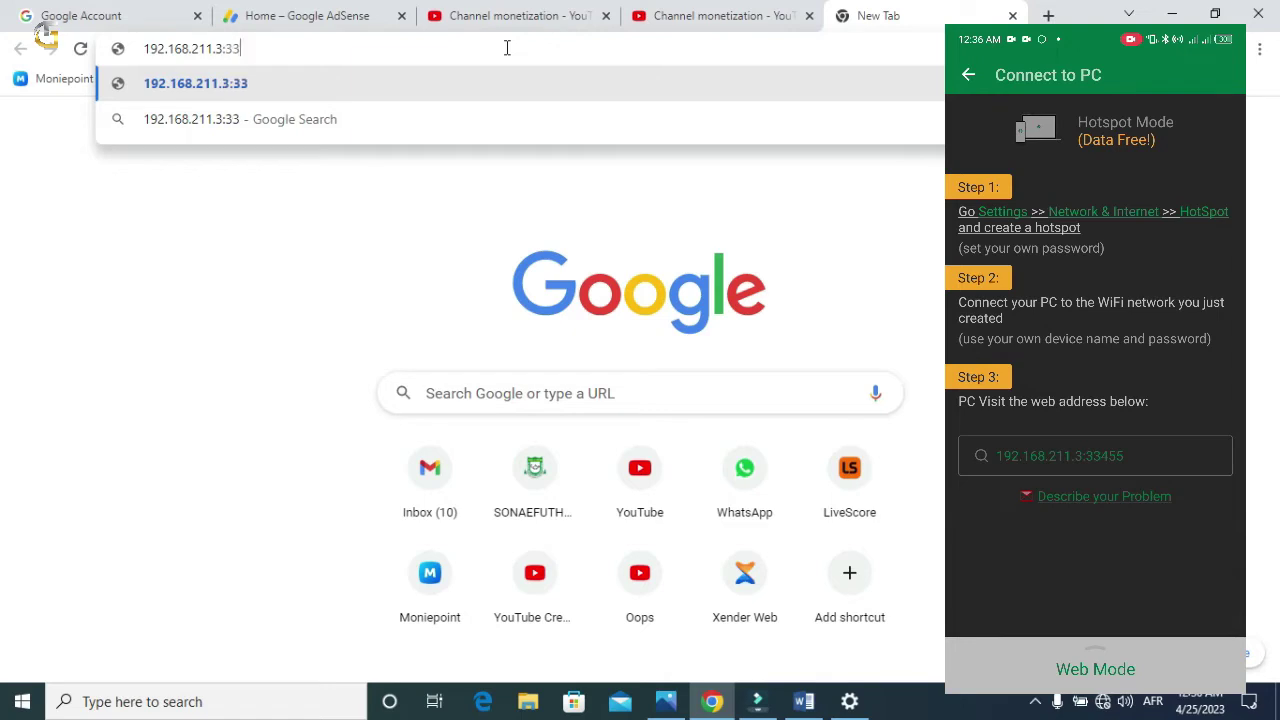
pyautogui.write('455')
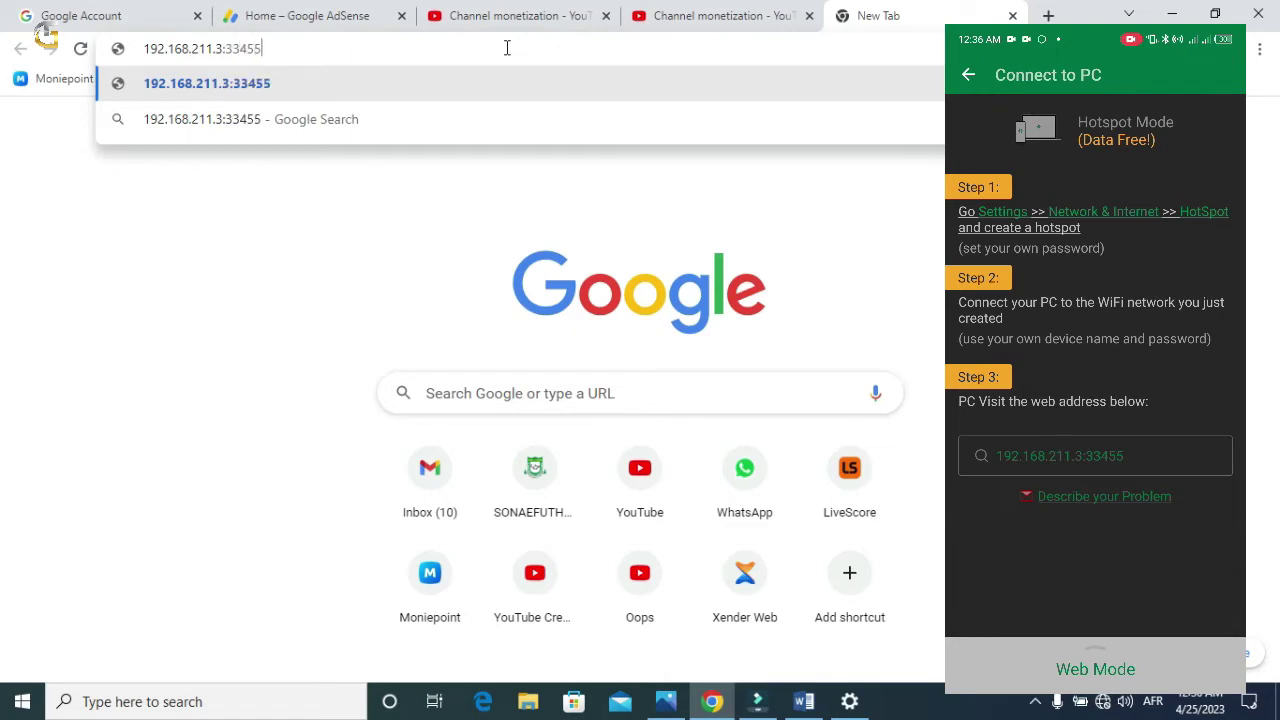
pyautogui.press('Return')
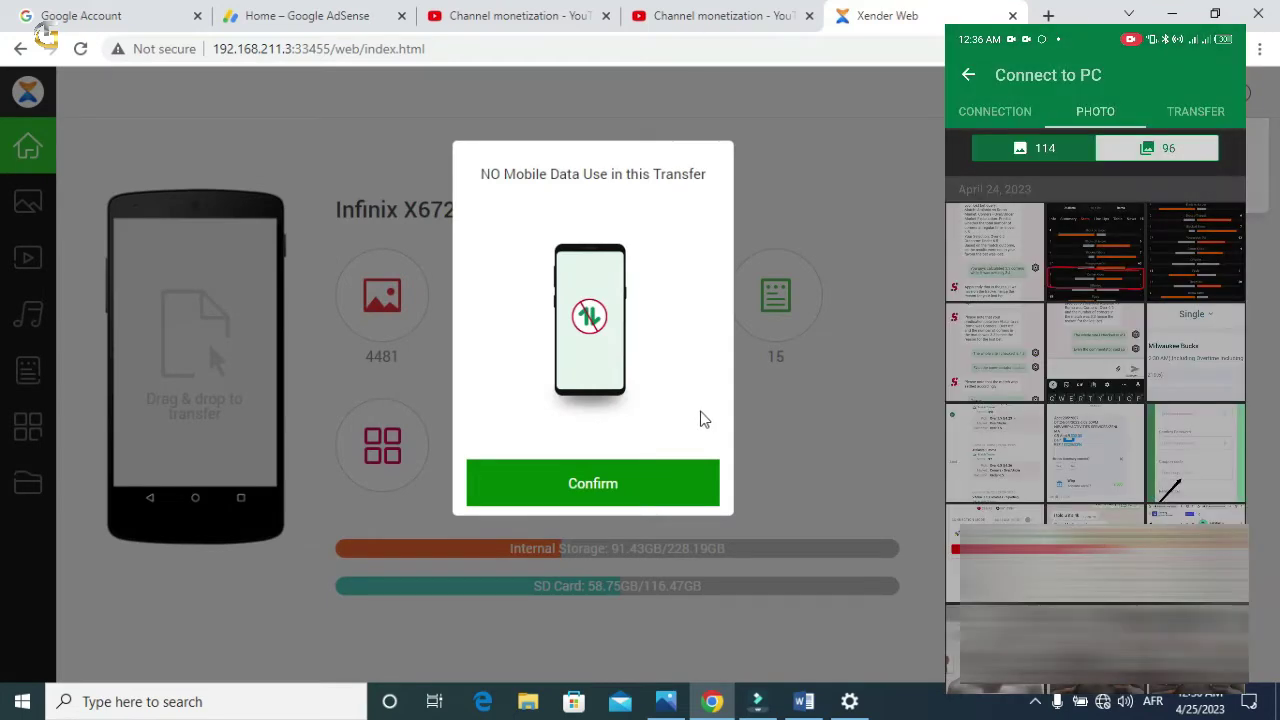
# - Confirm the 'NO Mobile Data Use' notice and show the phone's Videos library
pyautogui.click(613, 490)
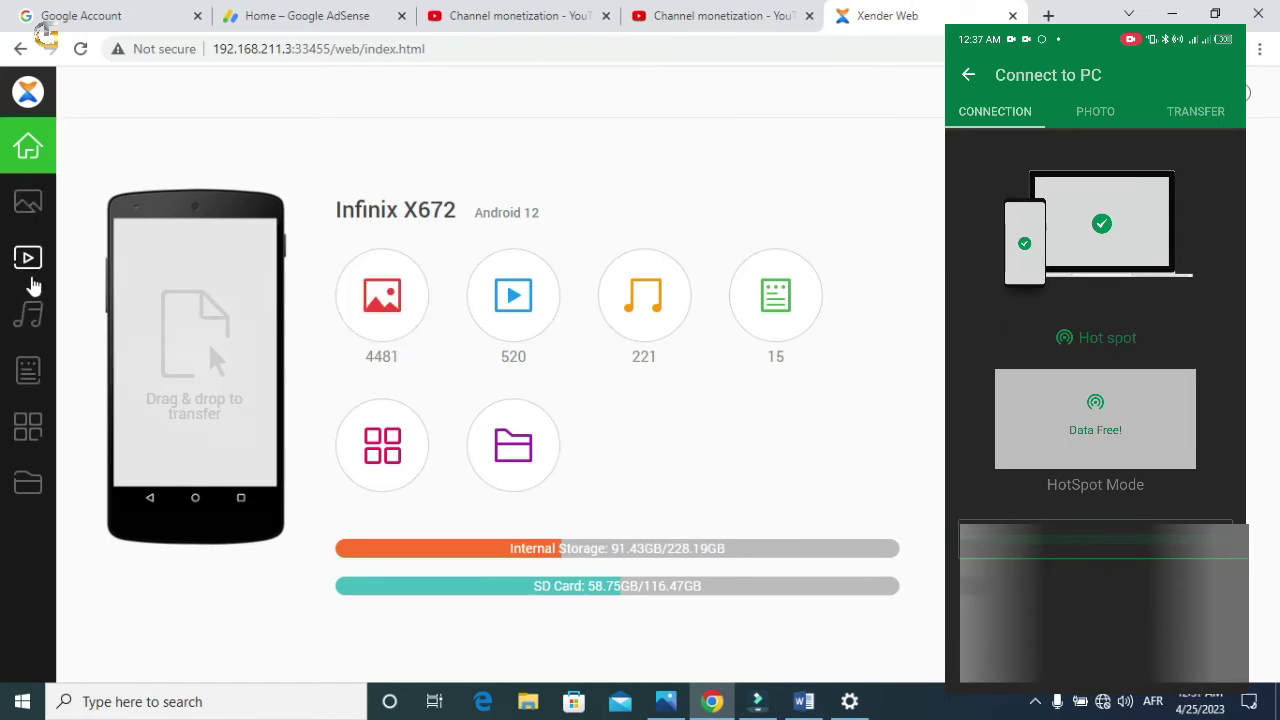
pyautogui.click(32, 276)
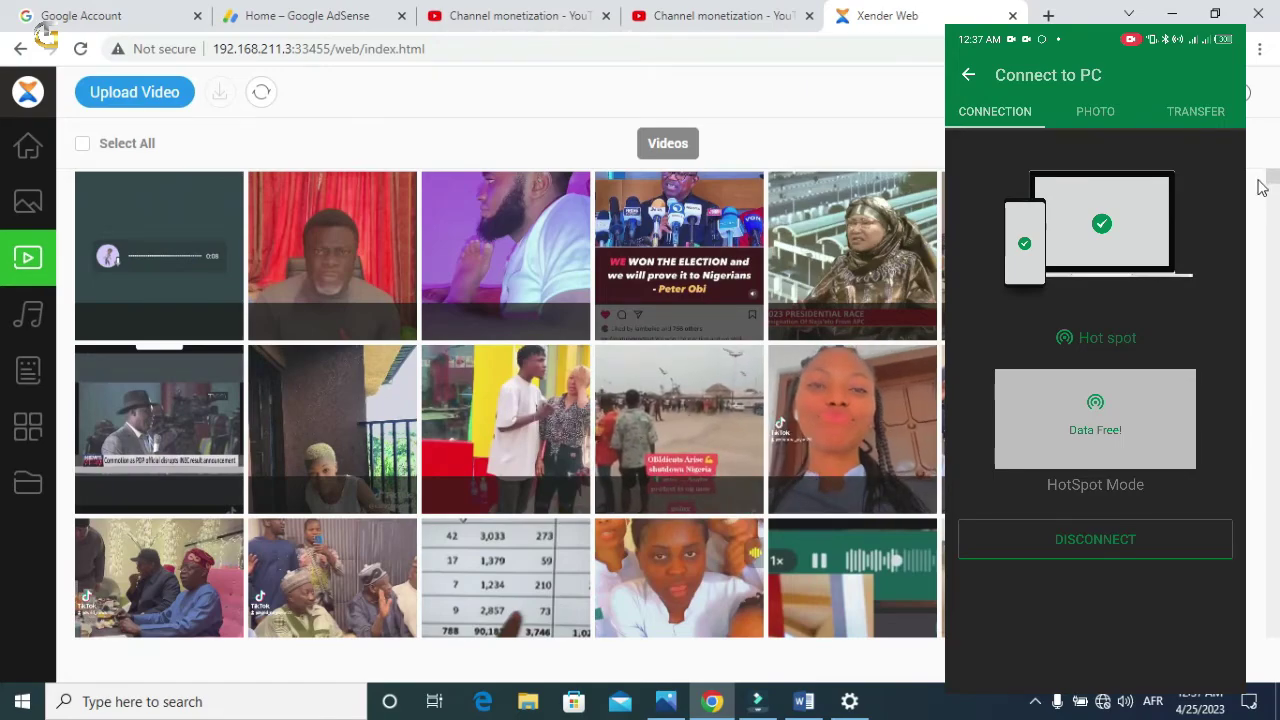
# - Open the Upload Video file picker, showing Desktop folders filtered to Video Files
pyautogui.moveTo(1270, 178); pyautogui.dragTo(1274, 714)
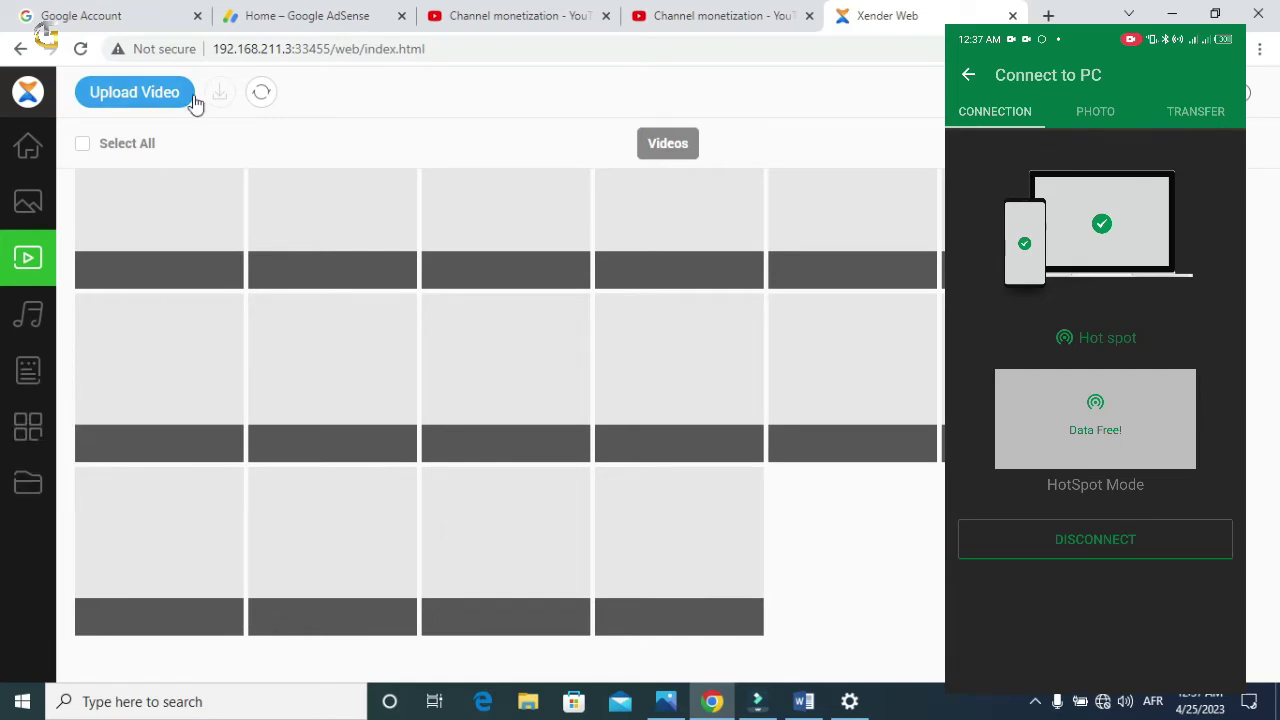
pyautogui.click(134, 94)
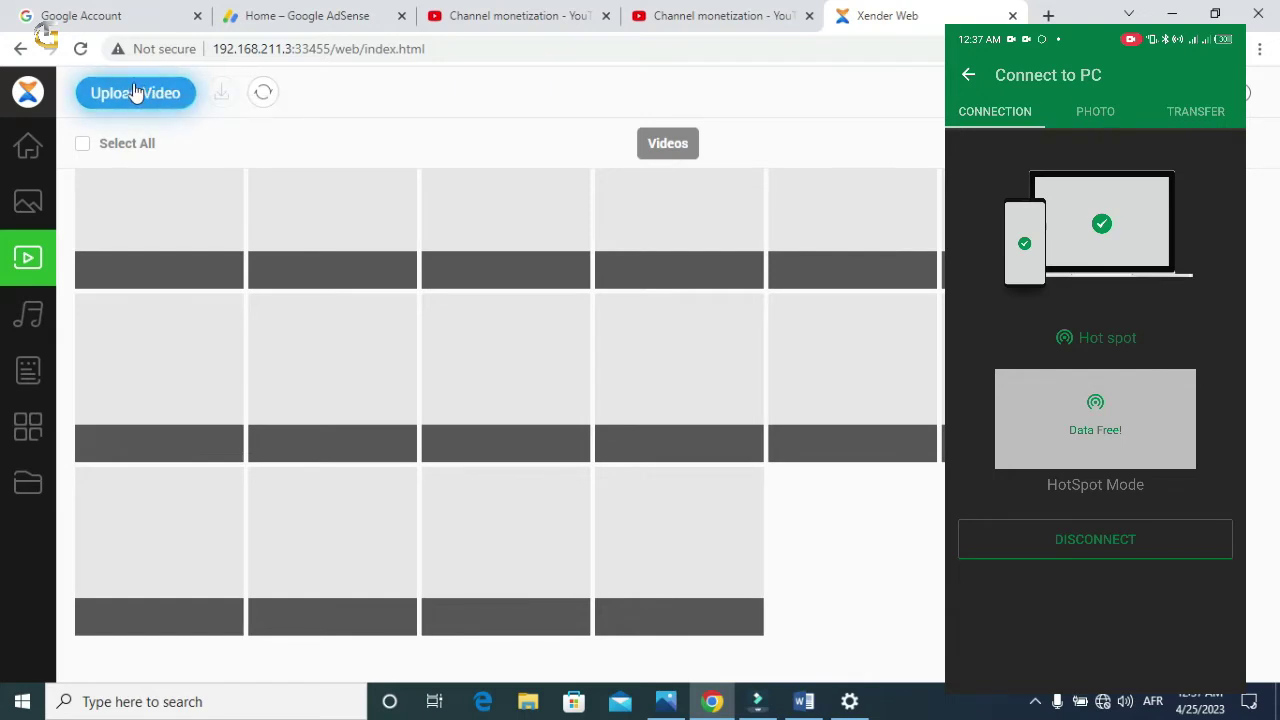
pyautogui.click(135, 96)
pyautogui.click(136, 95)
pyautogui.click(137, 95)
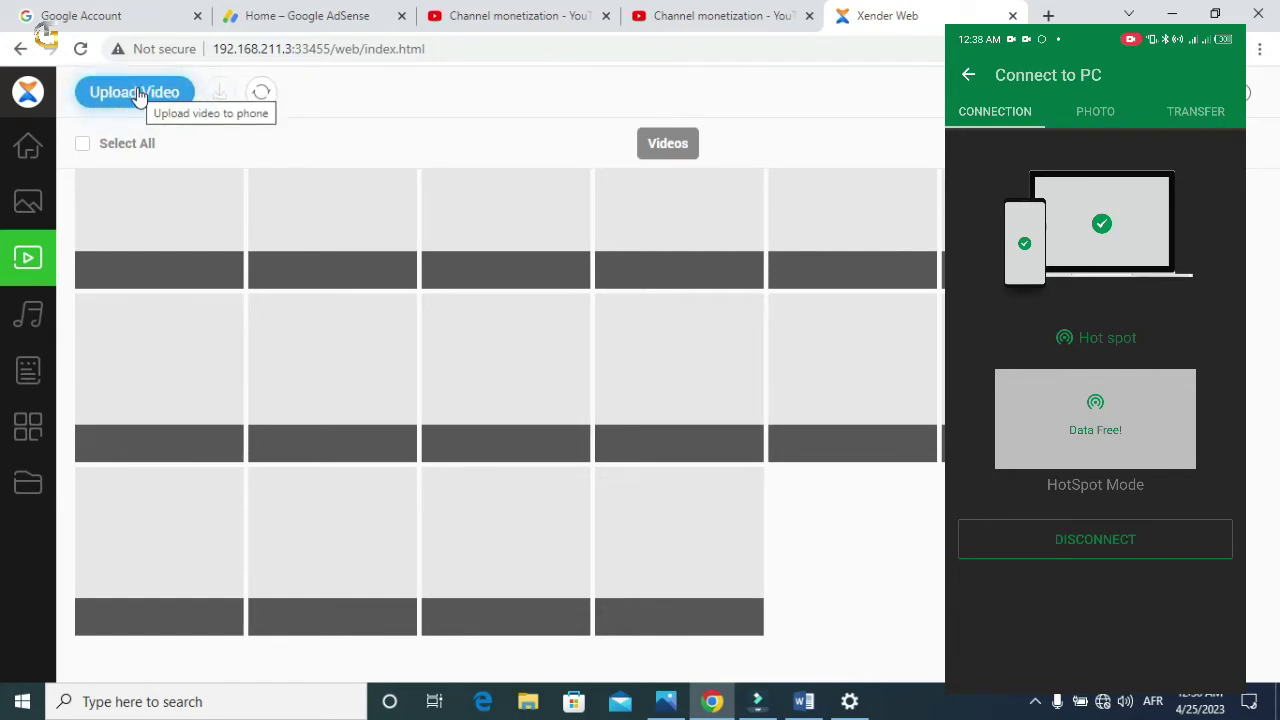
pyautogui.click(138, 95)
pyautogui.click(138, 95)
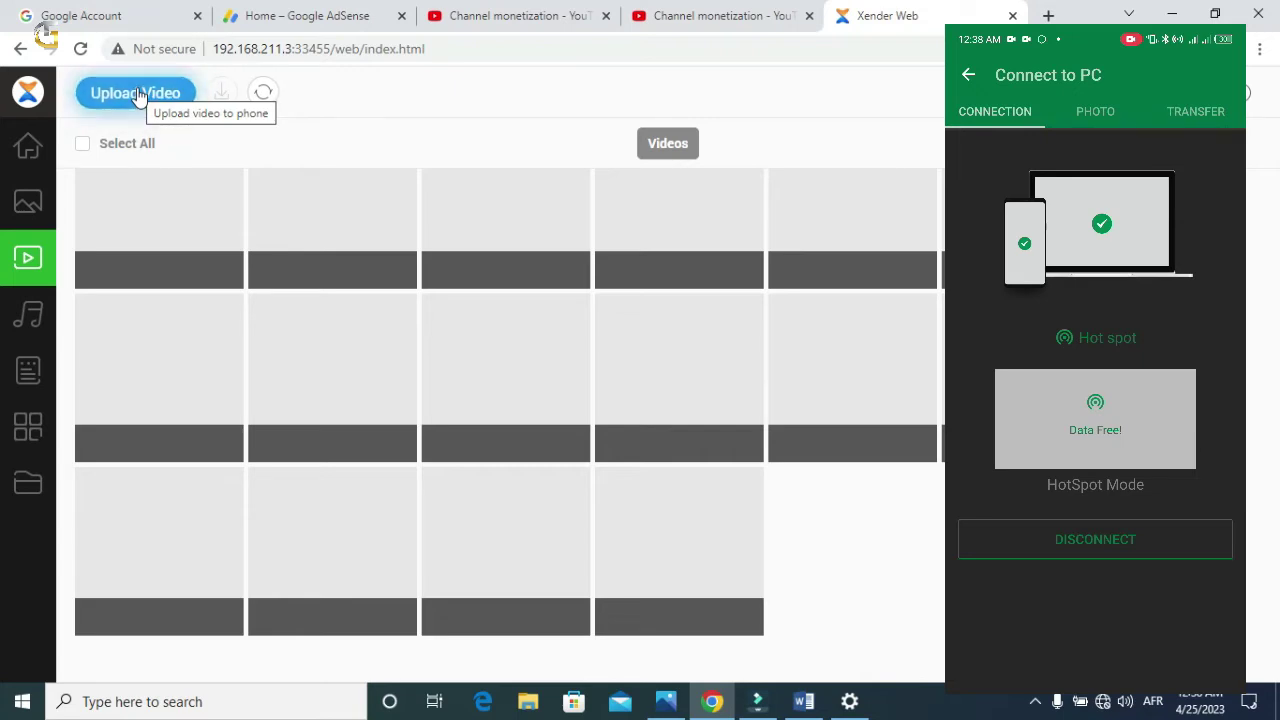
pyautogui.click(138, 95)
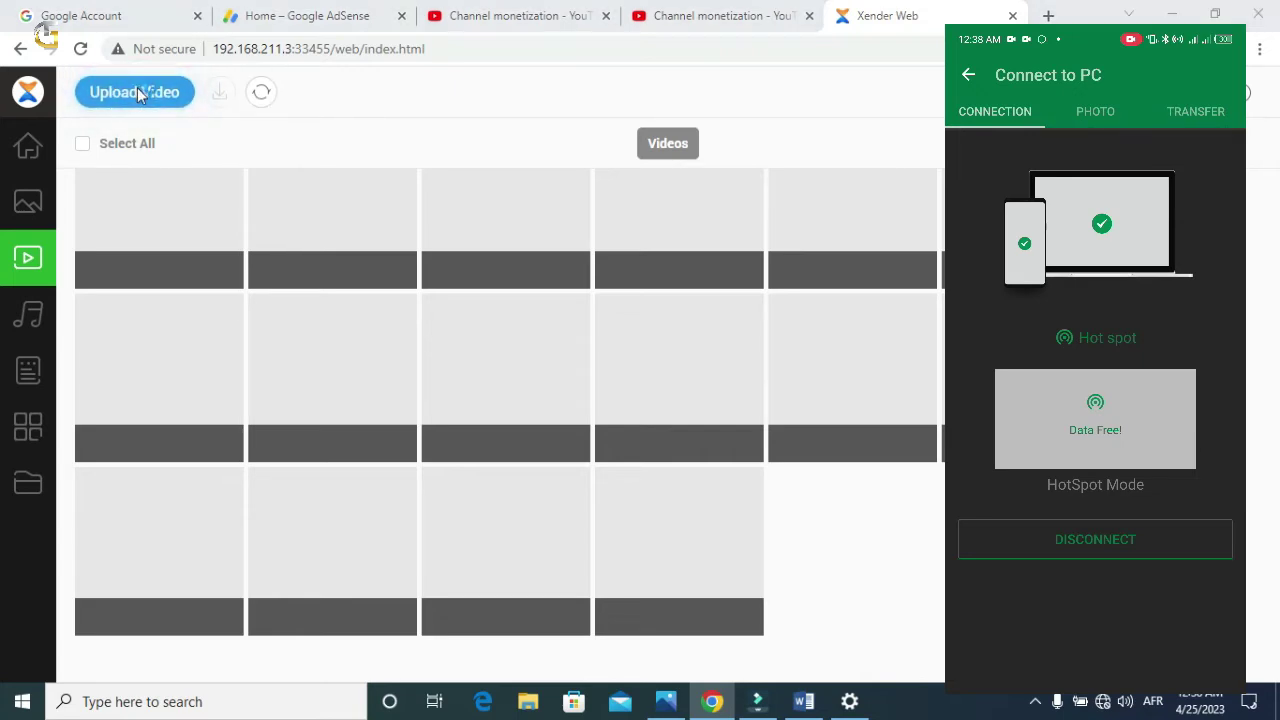
pyautogui.click(135, 93)
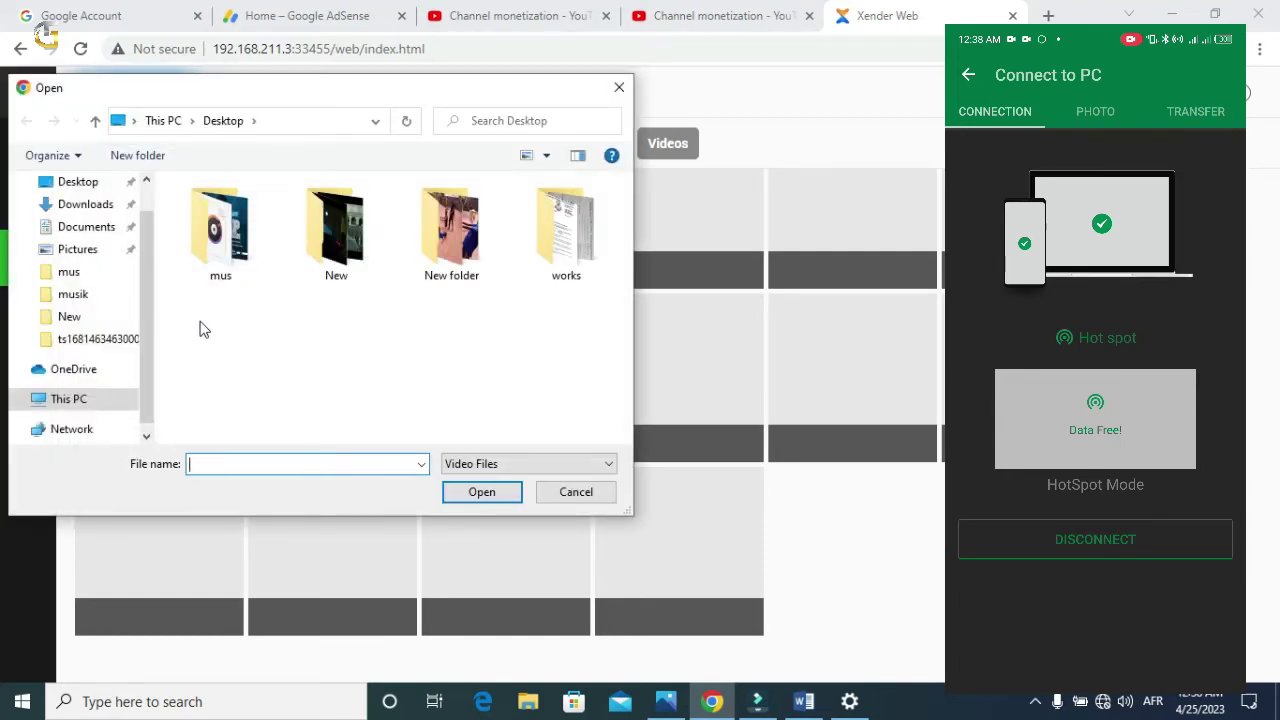
# - Upload 'Don't Breathe 2 (2021) (NetNaija.com)' from the Desktop New folder to the phone
pyautogui.click(127, 295)
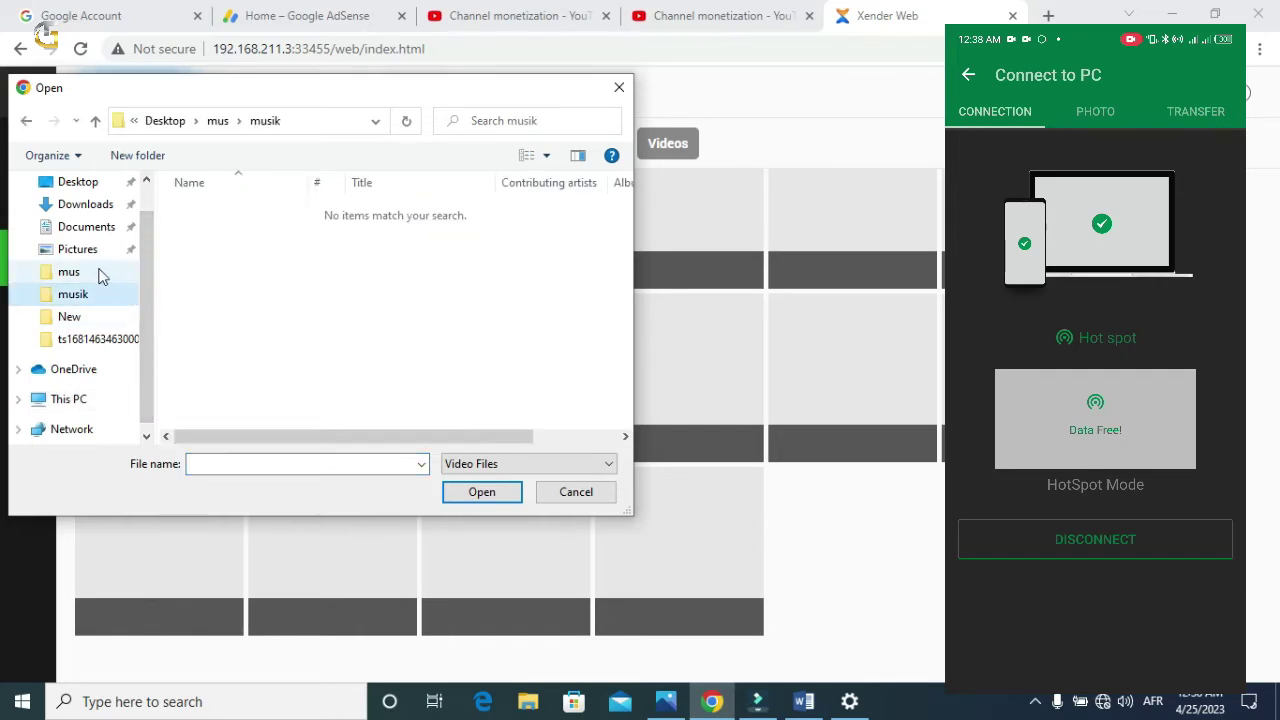
pyautogui.click(100, 271)
pyautogui.click(93, 258)
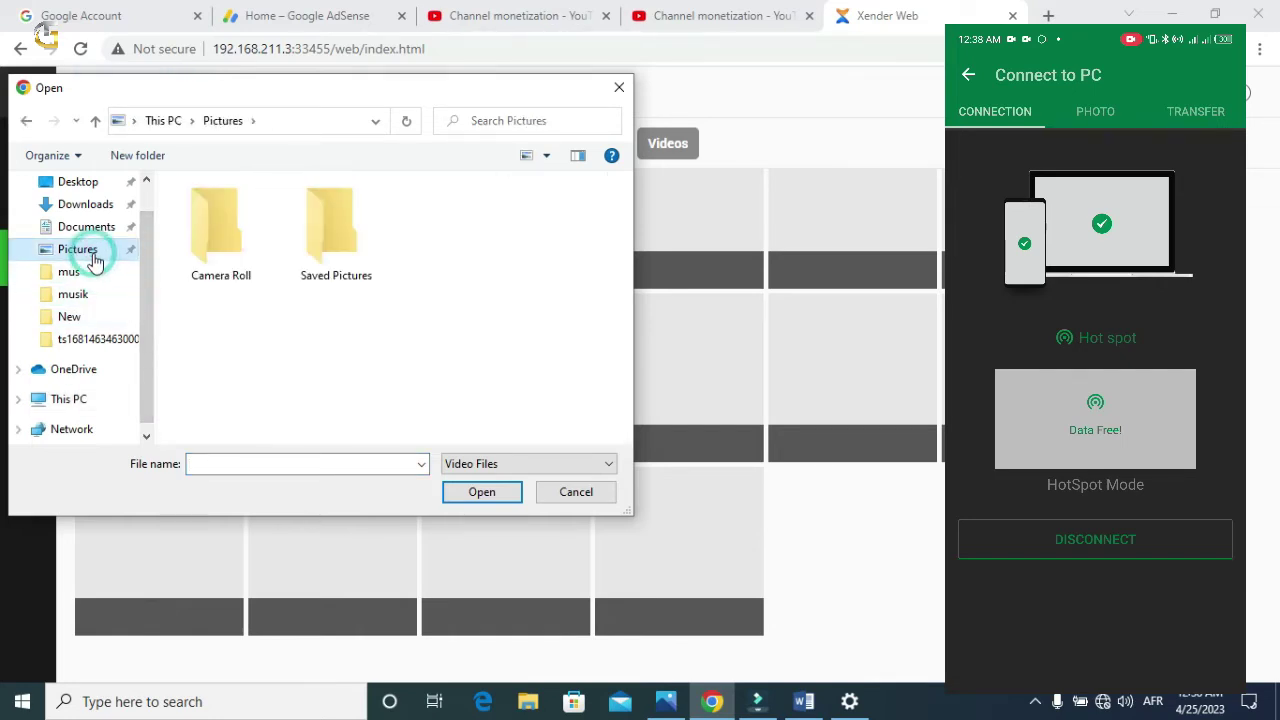
pyautogui.click(91, 236)
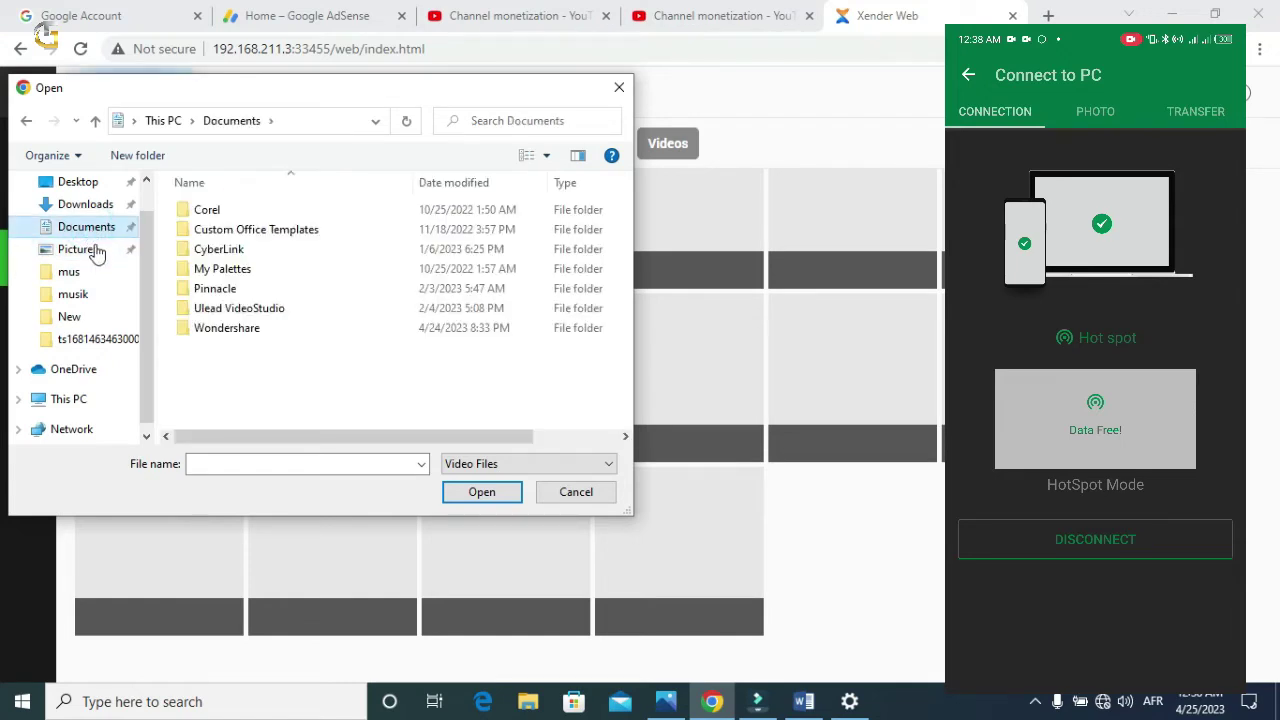
pyautogui.click(90, 320)
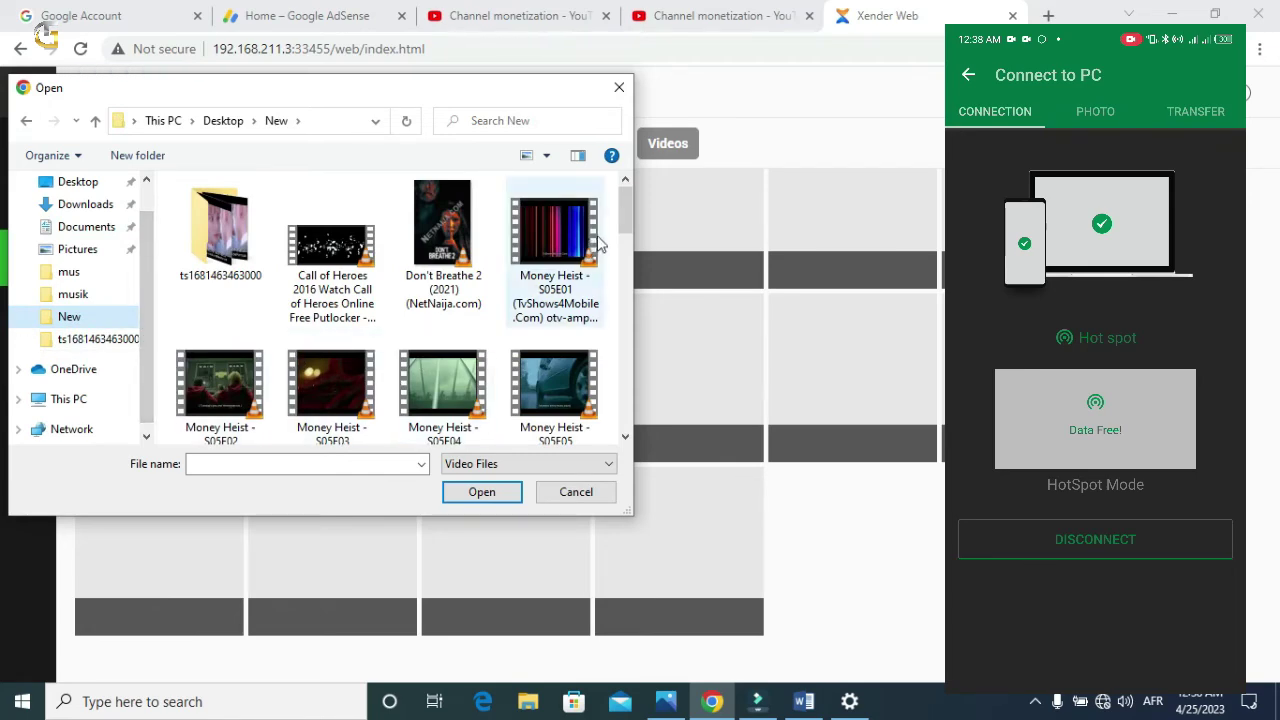
pyautogui.moveTo(621, 214)
pyautogui.mouseDown()
pyautogui.moveTo(622, 330)
pyautogui.moveTo(626, 202)
pyautogui.mouseUp()
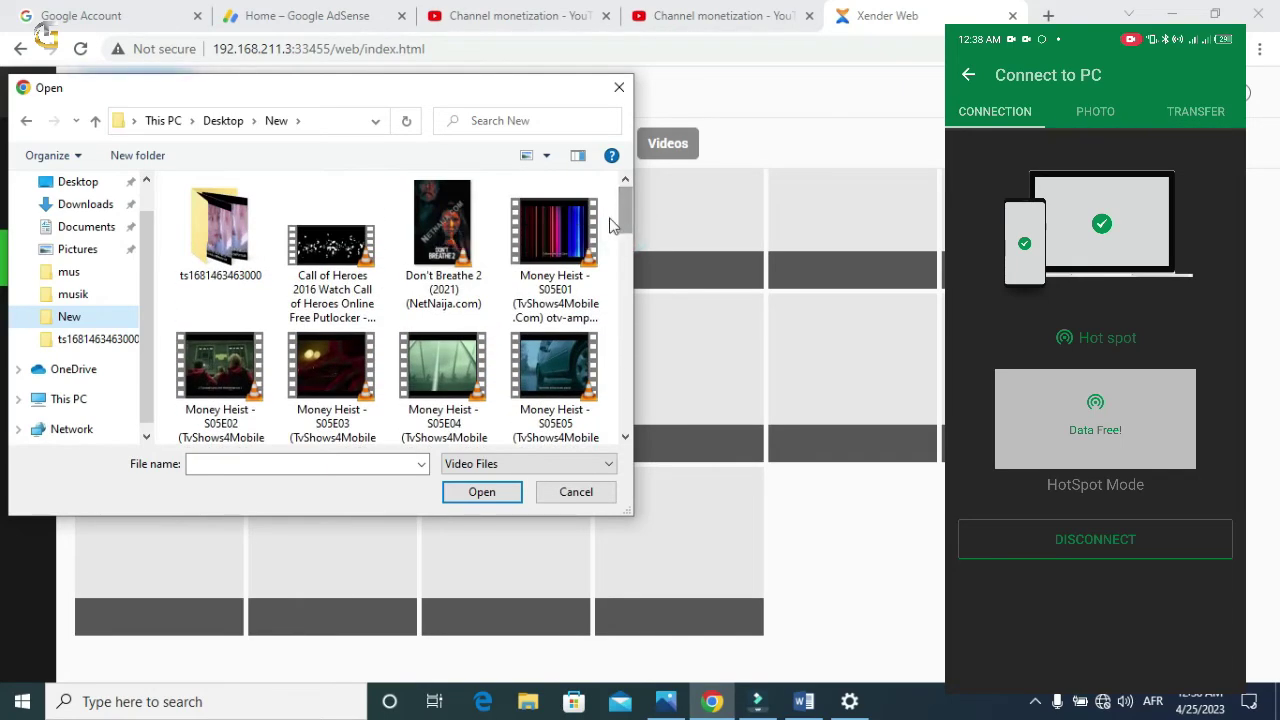
pyautogui.click(463, 275)
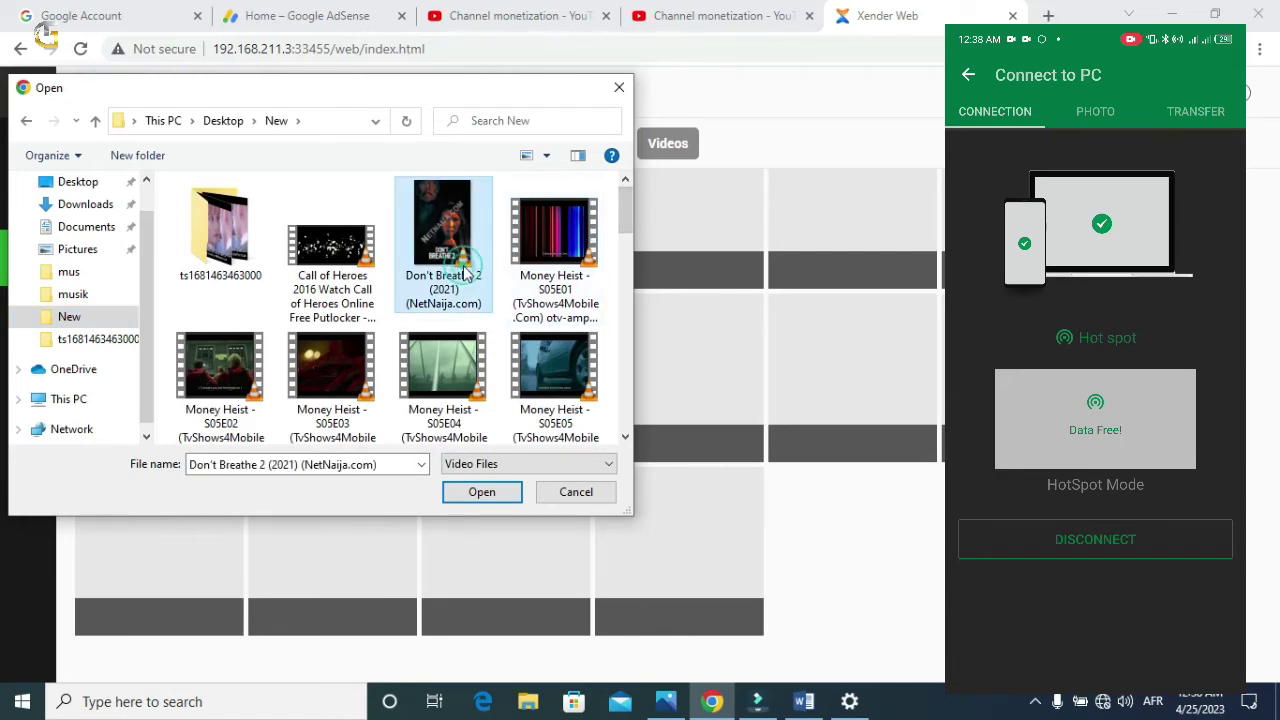
pyautogui.click(478, 500)
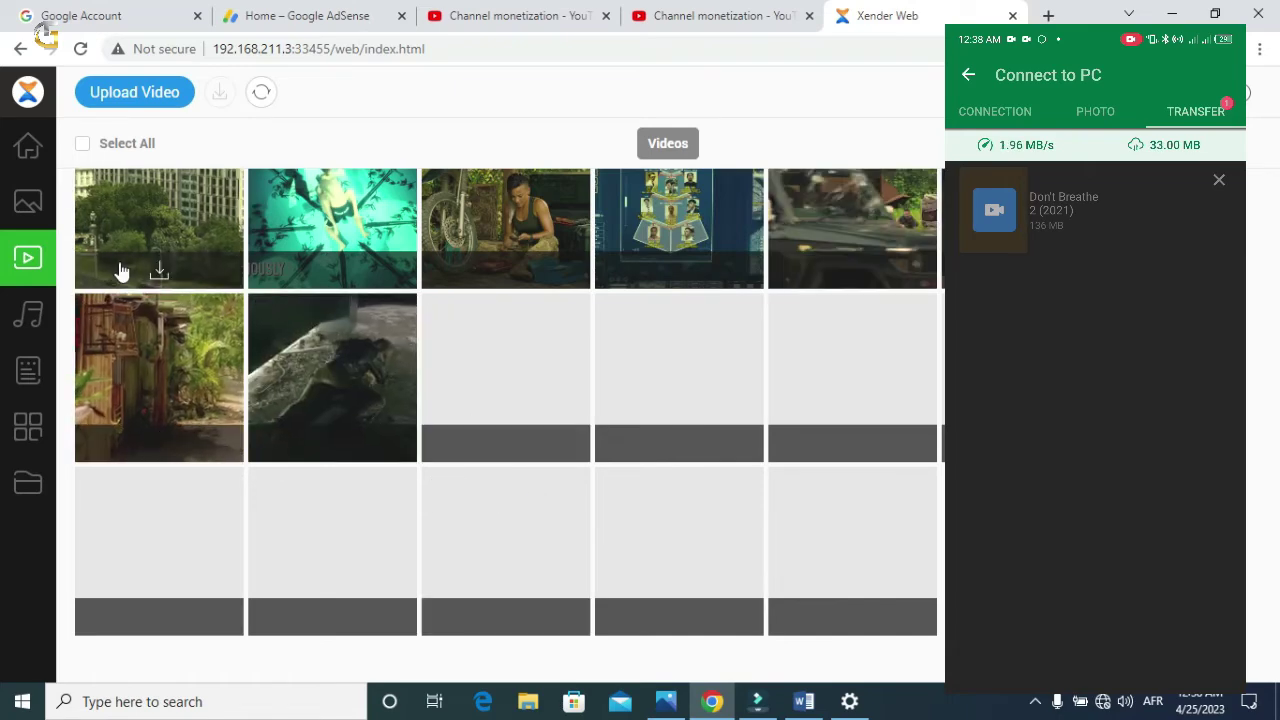
# - Download screen-20230425-002740.mp4 from the phone's Movies > ScreenRecord folder to the PC
pyautogui.click(36, 156)
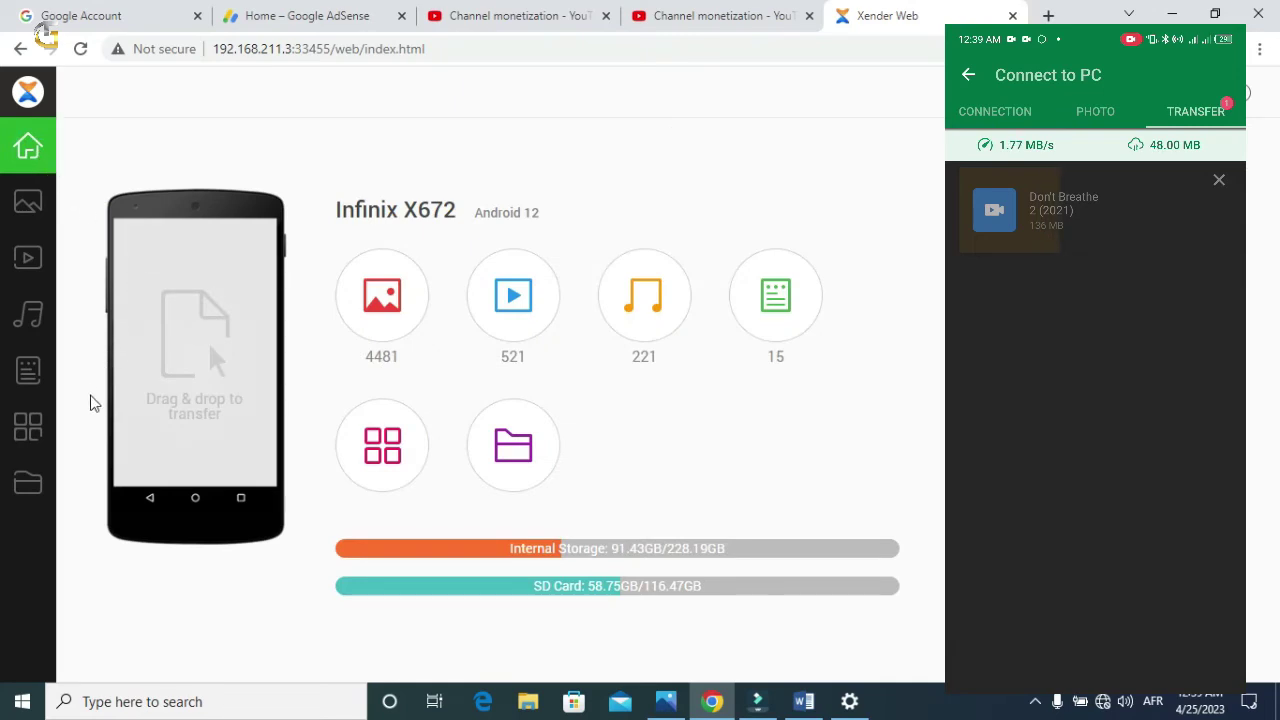
pyautogui.click(487, 441)
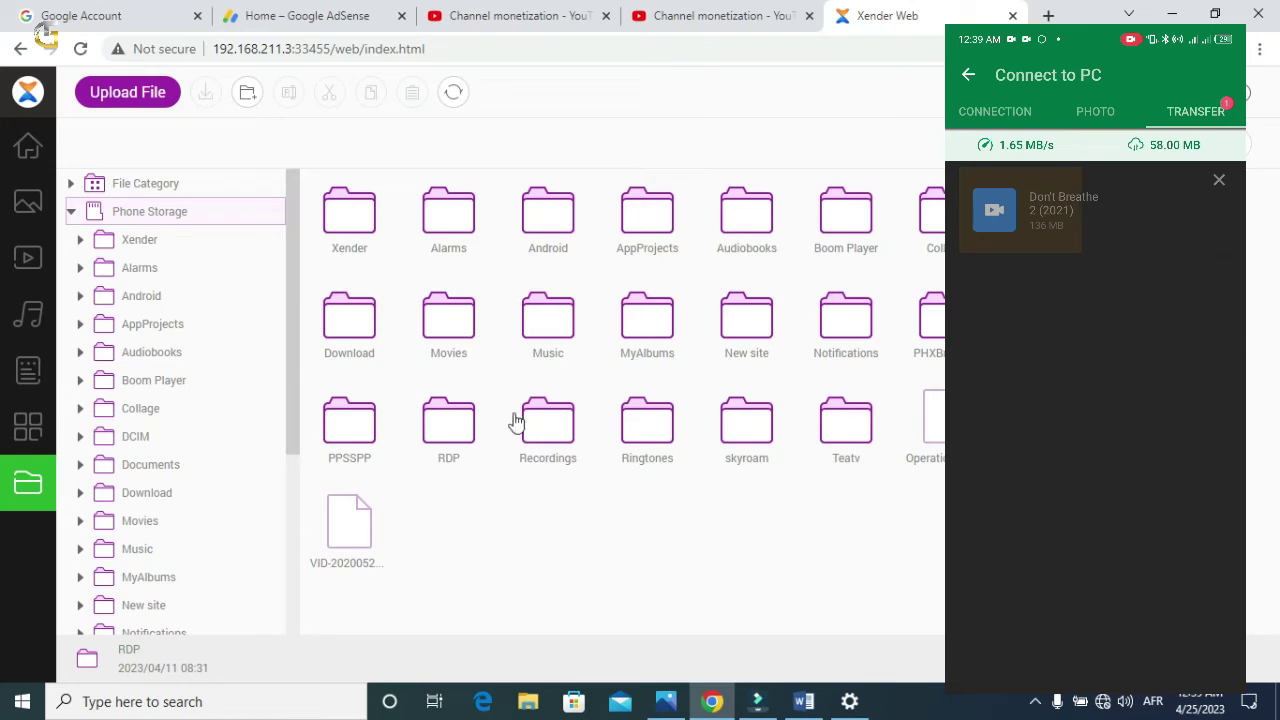
pyautogui.click(450, 326)
pyautogui.doubleClick(449, 326)
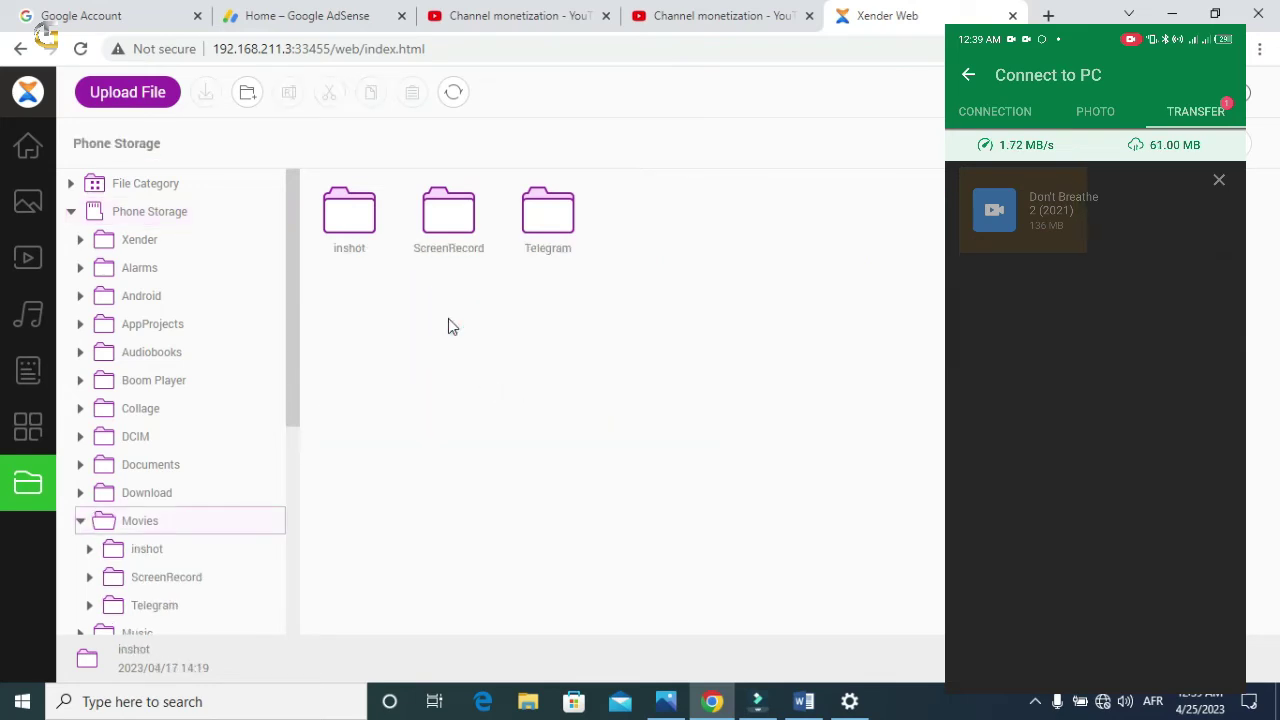
pyautogui.click(449, 240)
pyautogui.doubleClick(449, 240)
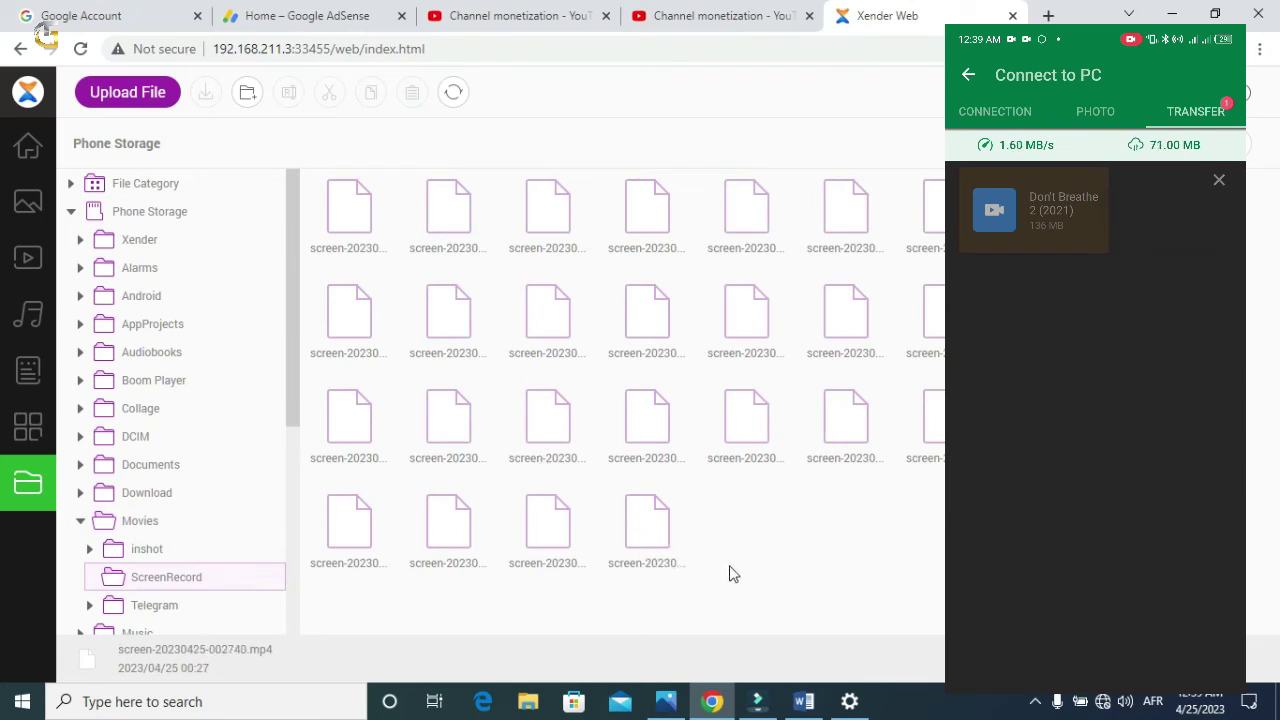
pyautogui.click(656, 540)
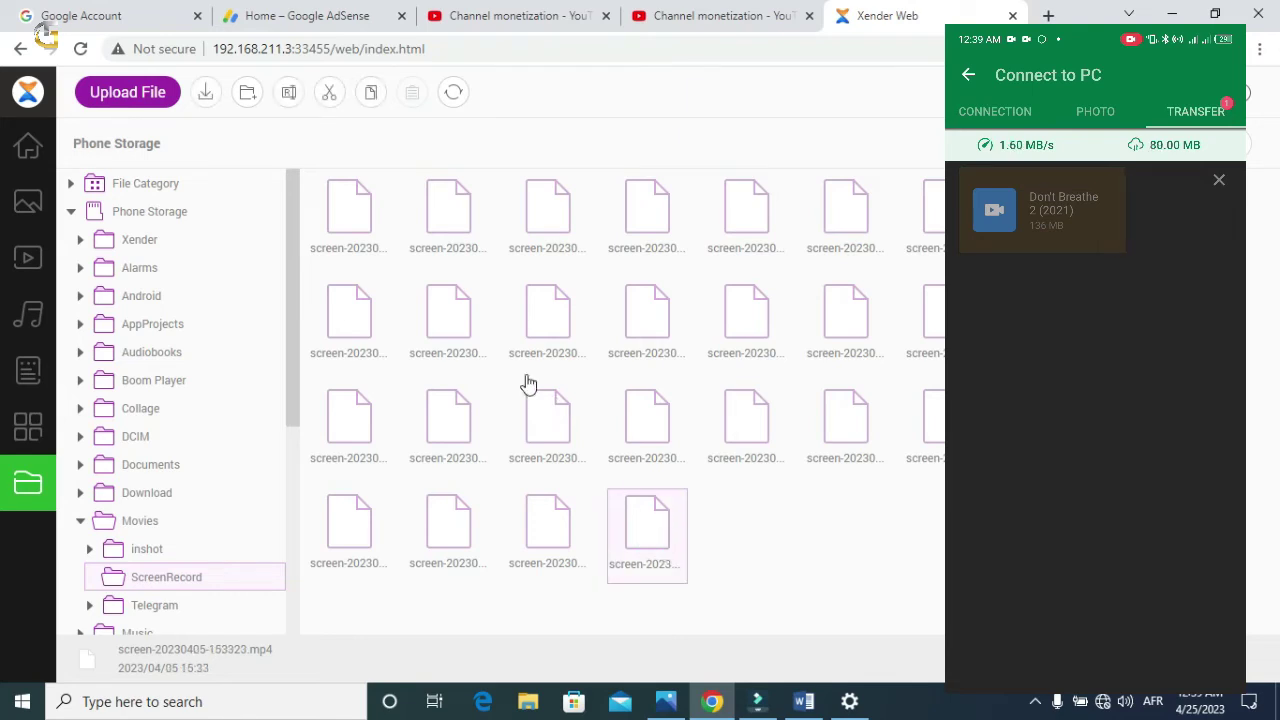
pyautogui.click(212, 94)
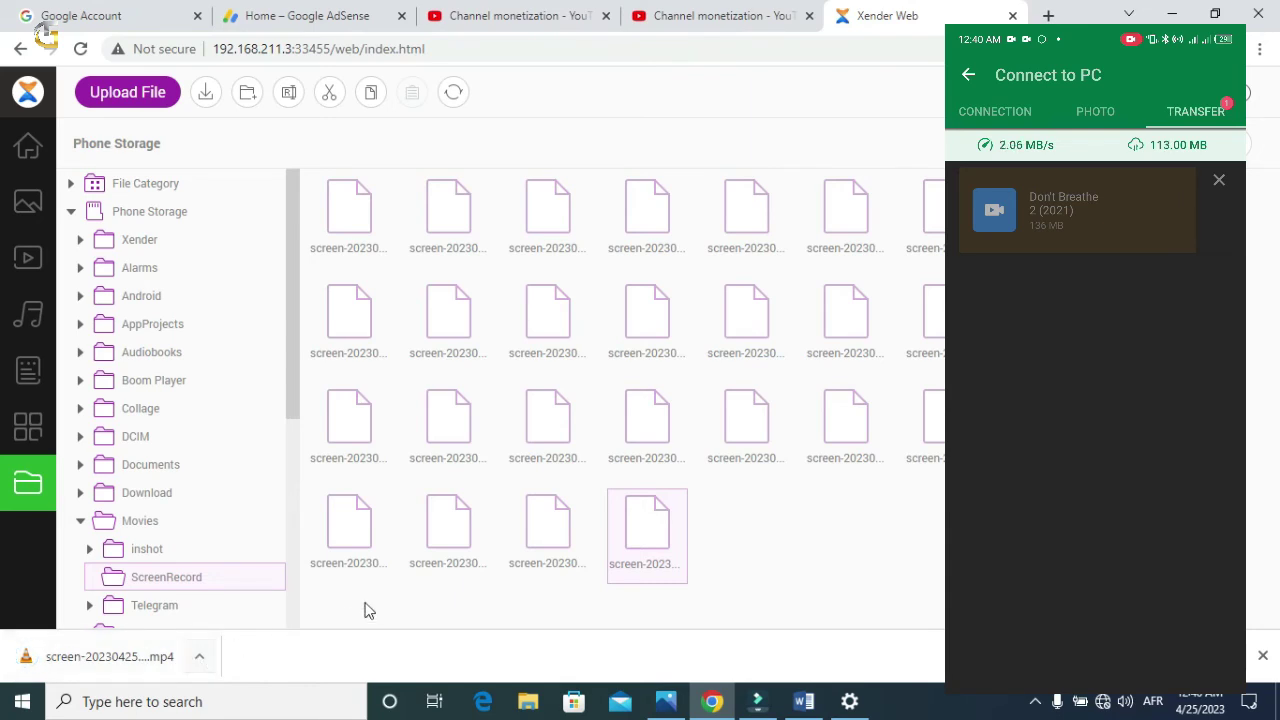
# - Download the first ScreenRecord recording to the PC and go back to the Home overview
pyautogui.click(337, 229)
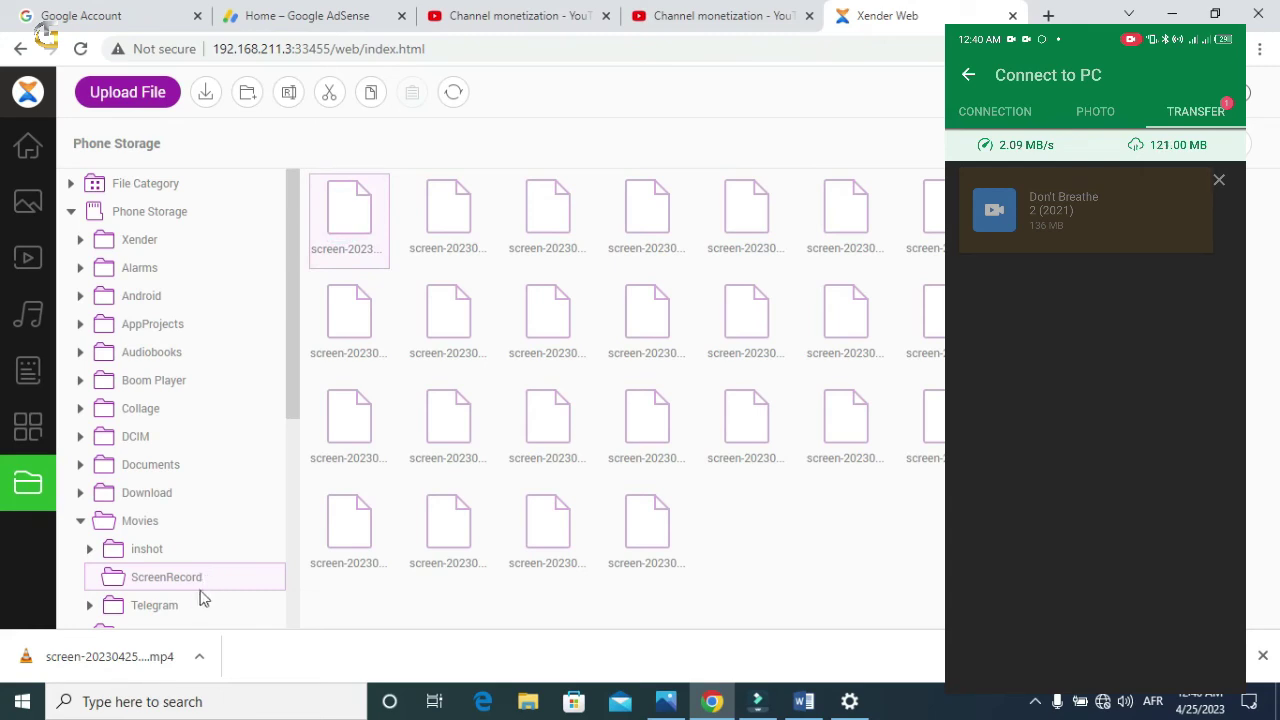
pyautogui.click(212, 94)
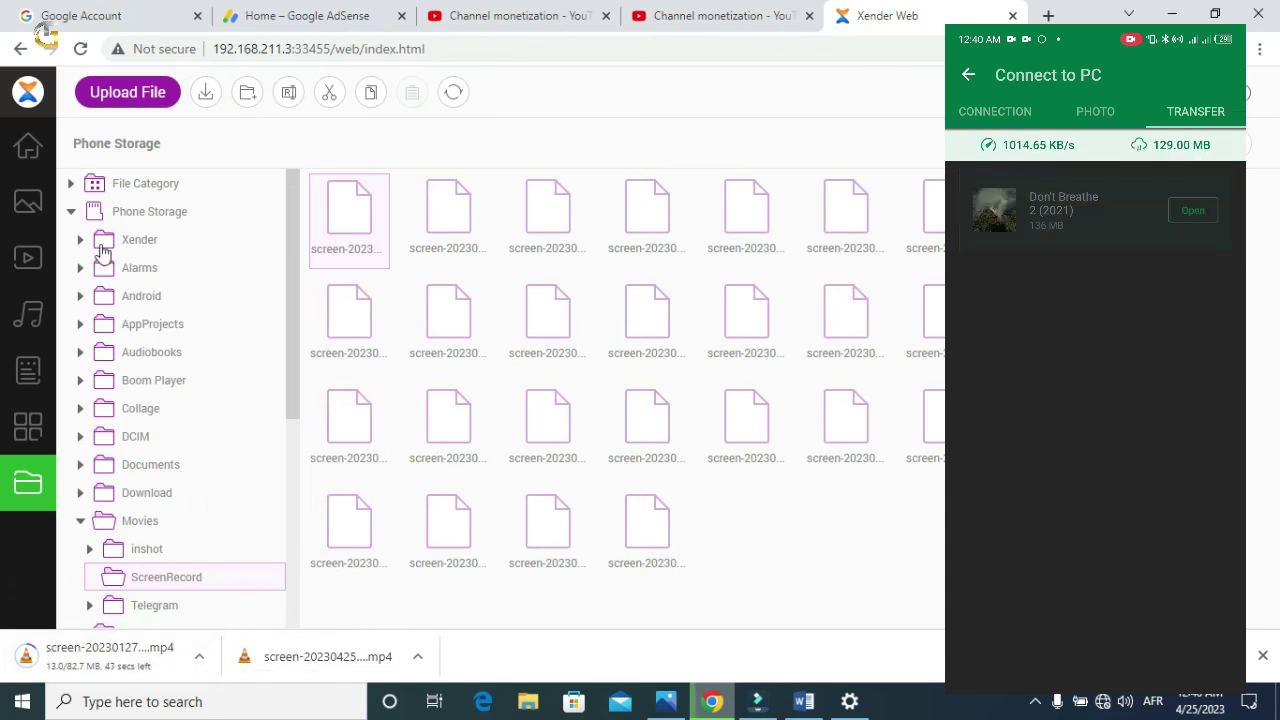
pyautogui.click(28, 145)
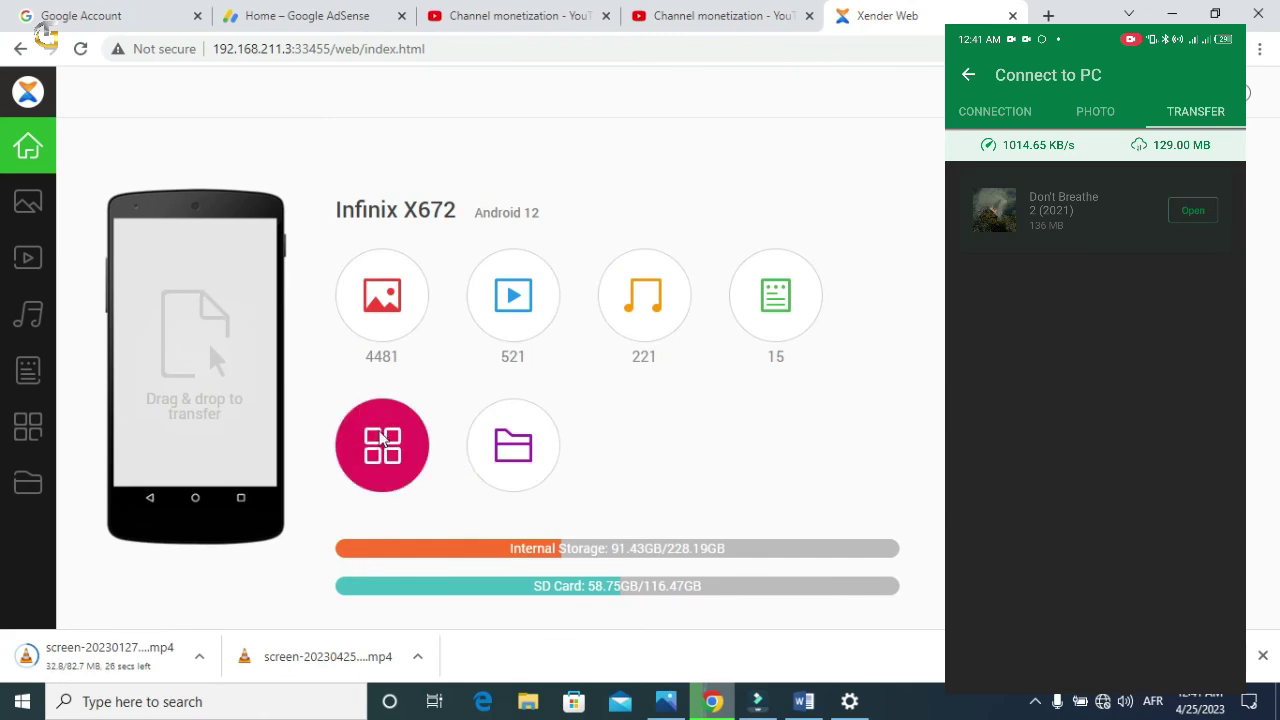
# - Show the phone's installed Apps grid with their sizes
pyautogui.click(378, 436)
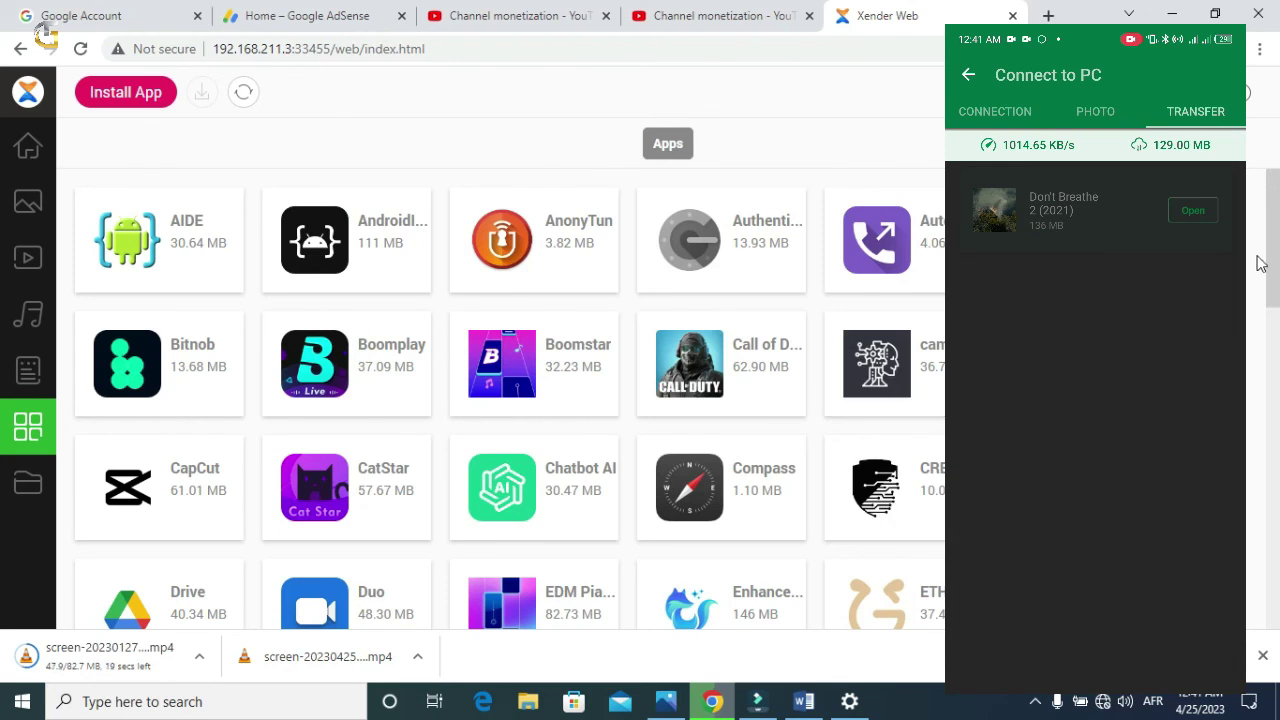
pyautogui.scroll(-1, 1270, 260)
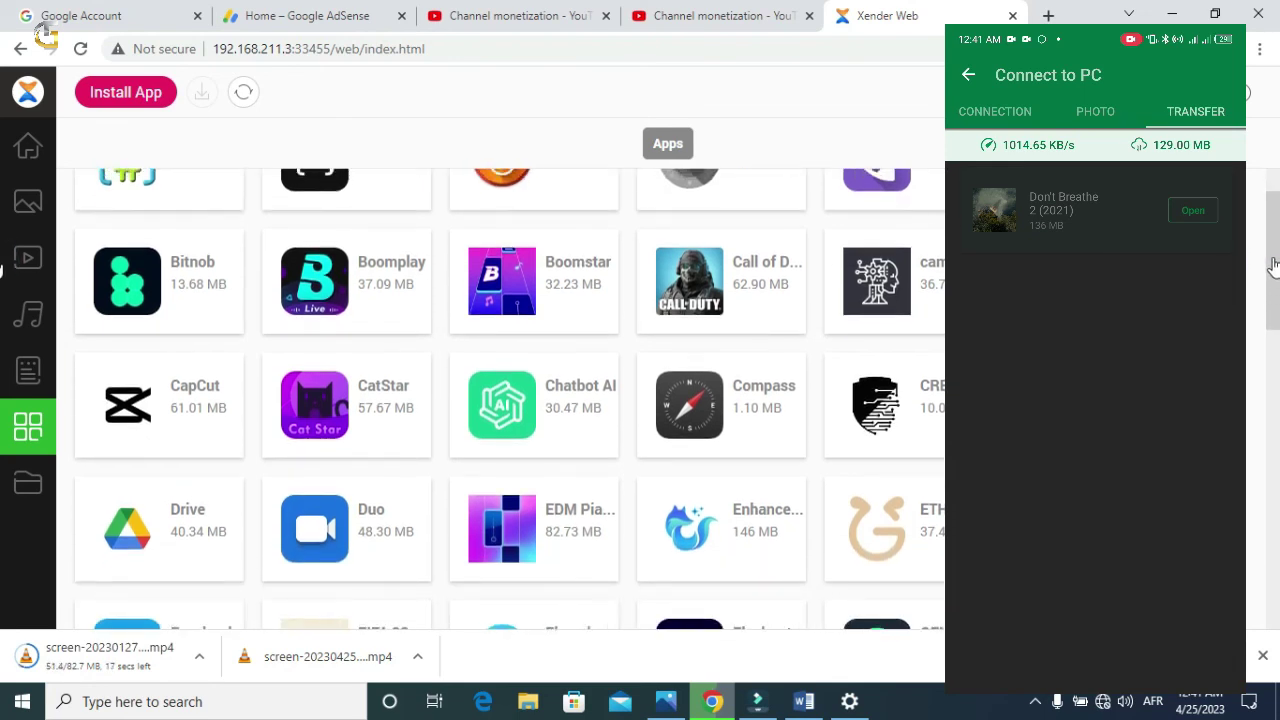
pyautogui.scroll(1, 1273, 282)
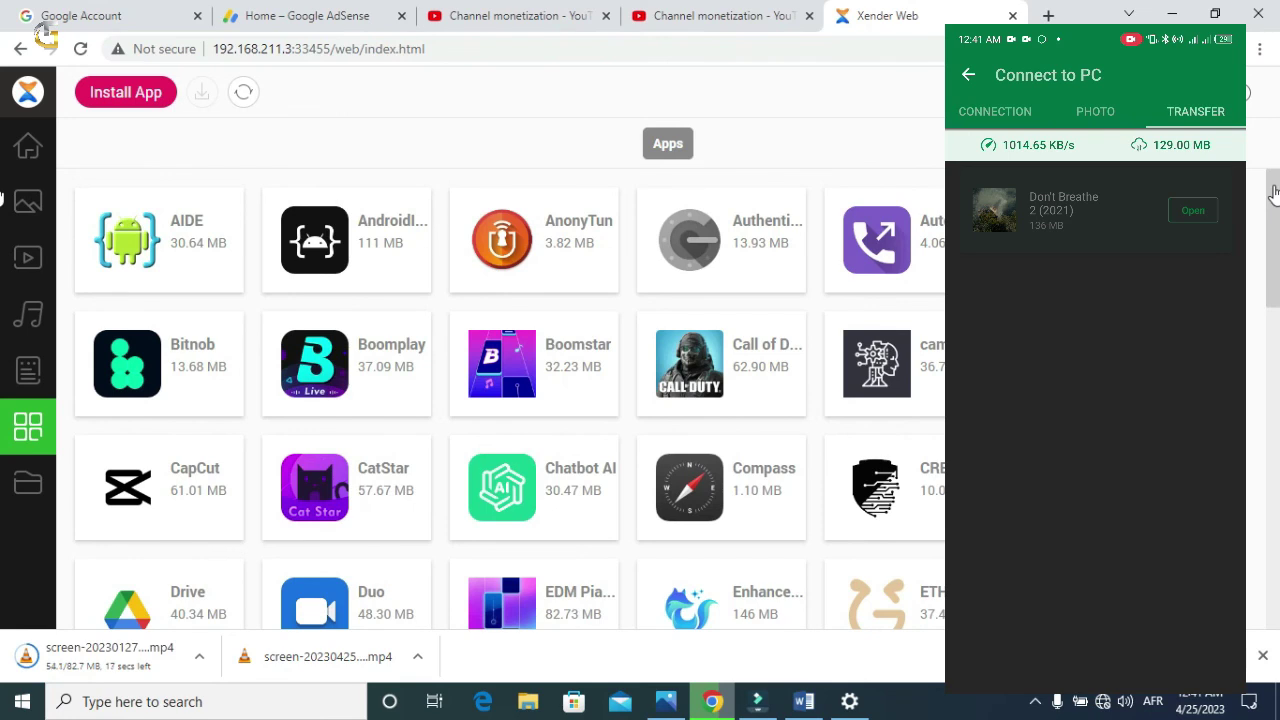